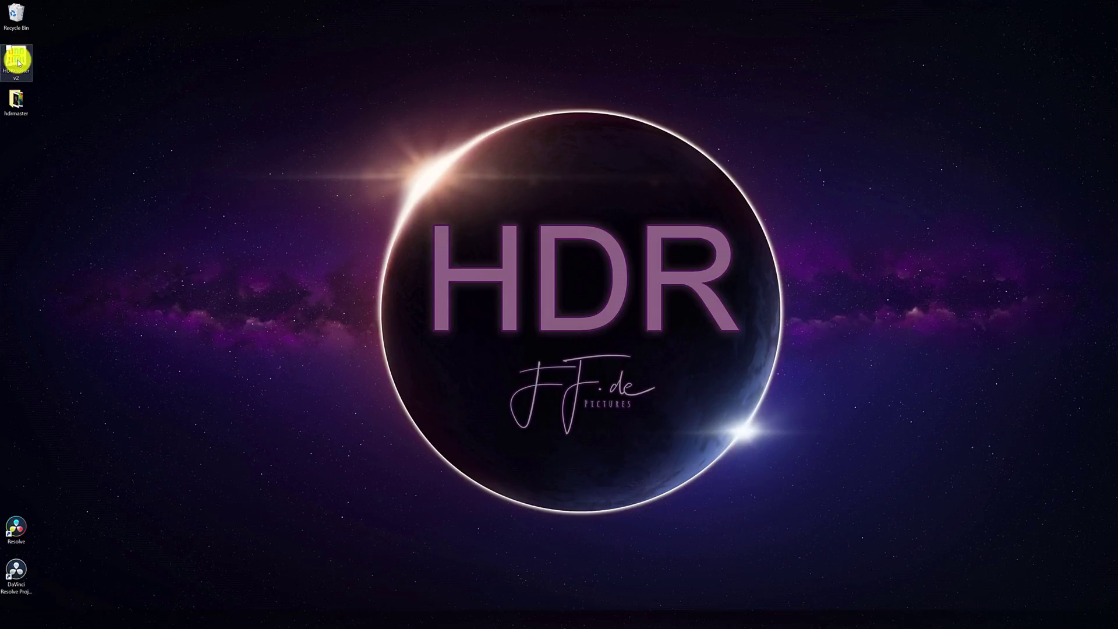
Launch HDRmaster 2 and load example.mp4 into the MaxRGB heatmap view with 0–4000 nit thresholds.
double_click(18, 62)
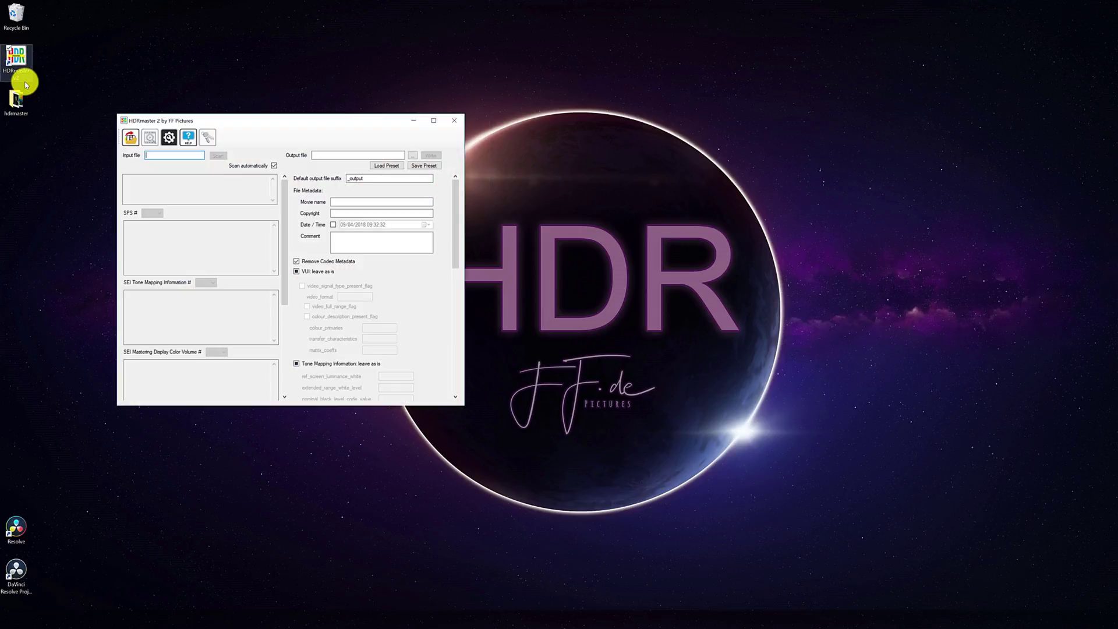
drag(274, 119, 234, 44)
click(88, 64)
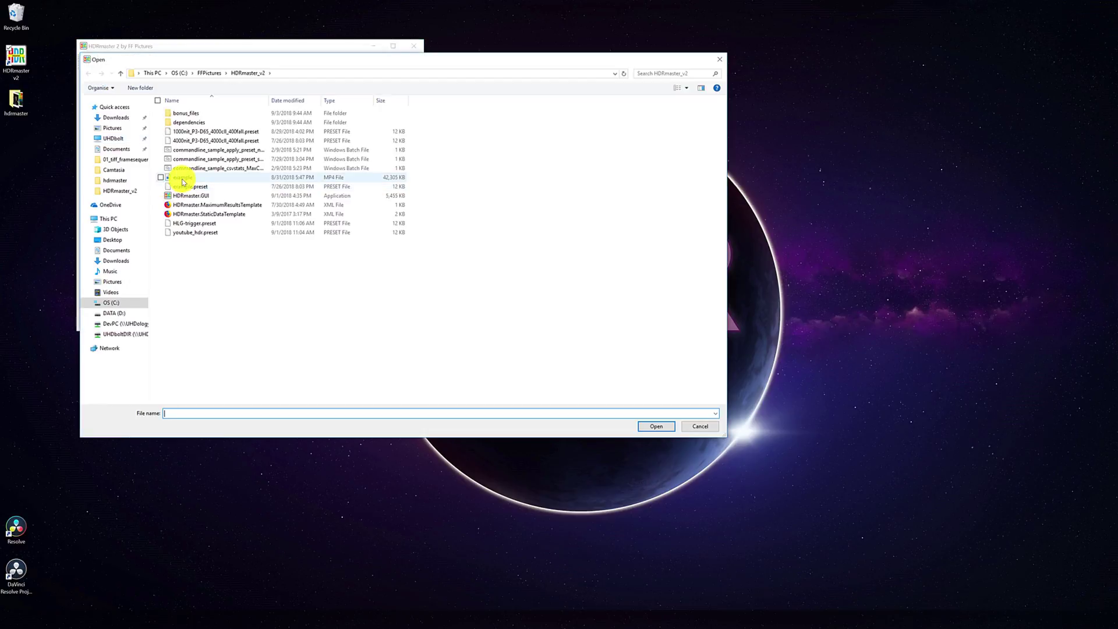
click(183, 178)
double_click(182, 178)
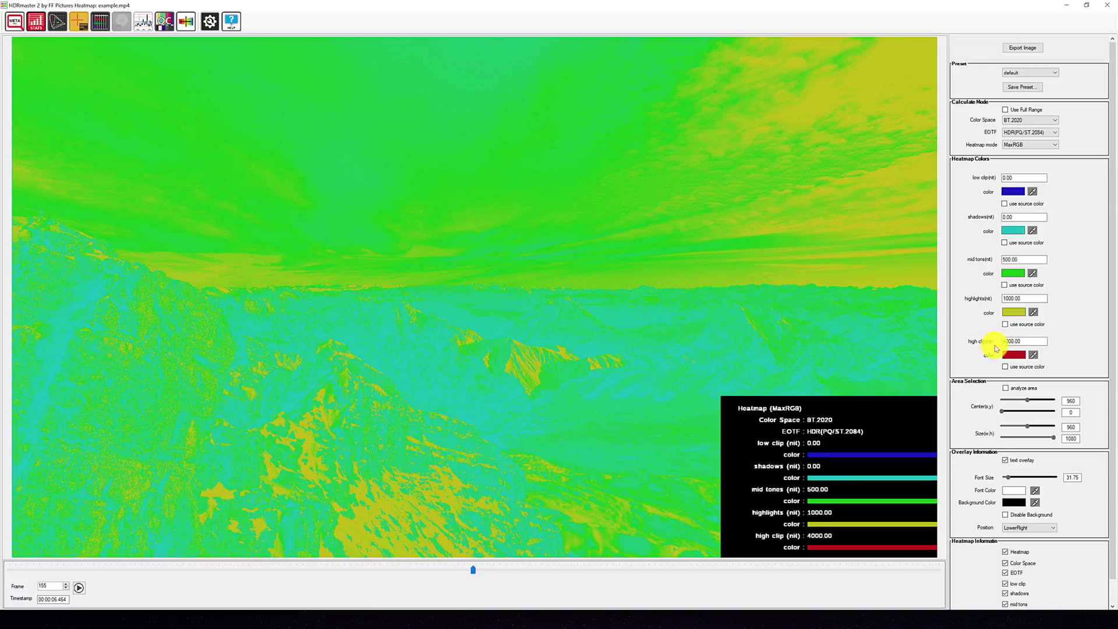
Enable 'use source color' for the high clip, highlights, mid tones, shadows and low clip bands.
click(1005, 367)
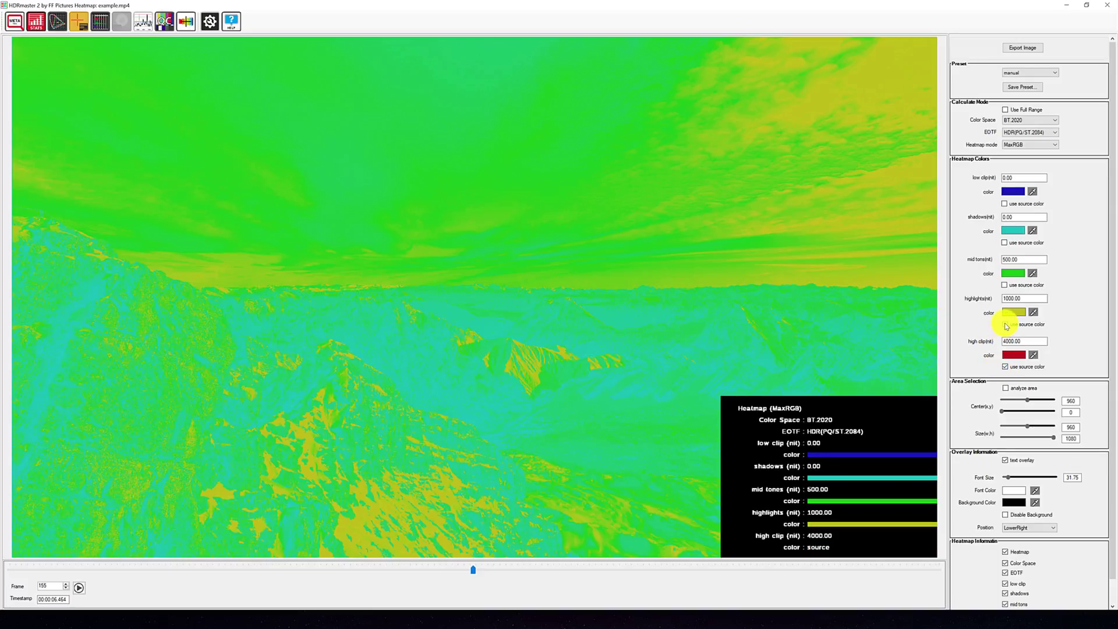
click(1005, 324)
click(1004, 284)
click(1005, 242)
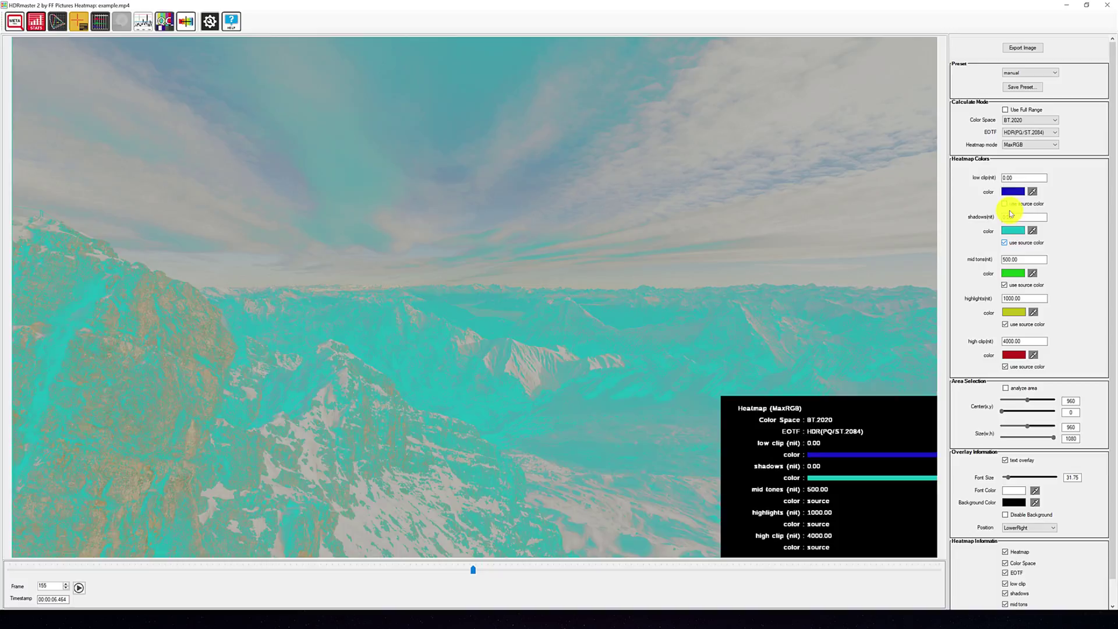
click(1004, 204)
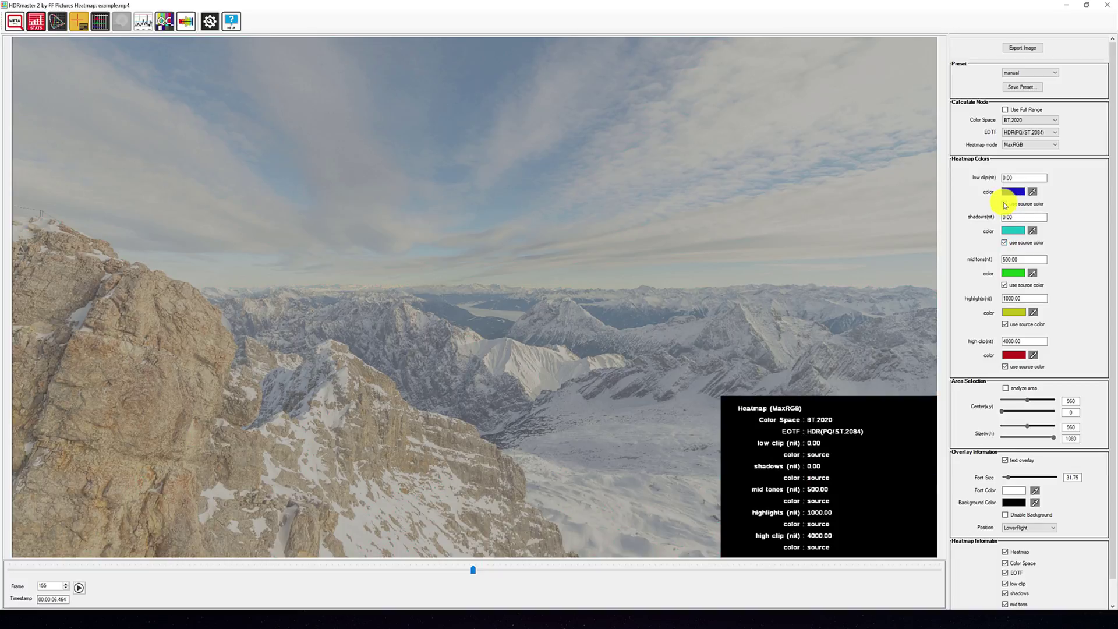
click(865, 317)
mouse_move(865, 318)
mouse_down()
mouse_move(609, 282)
mouse_move(559, 317)
mouse_move(440, 346)
mouse_move(367, 350)
mouse_move(366, 322)
mouse_up()
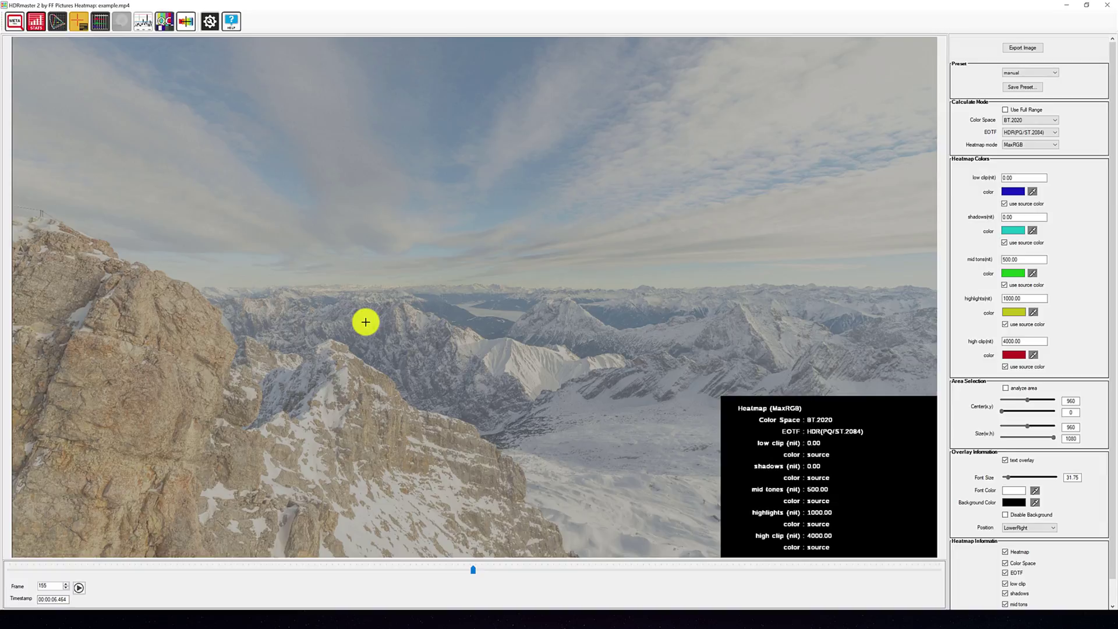
mouse_move(366, 322)
mouse_down()
mouse_move(420, 302)
mouse_move(389, 264)
mouse_move(510, 314)
mouse_move(781, 317)
mouse_move(770, 315)
mouse_up()
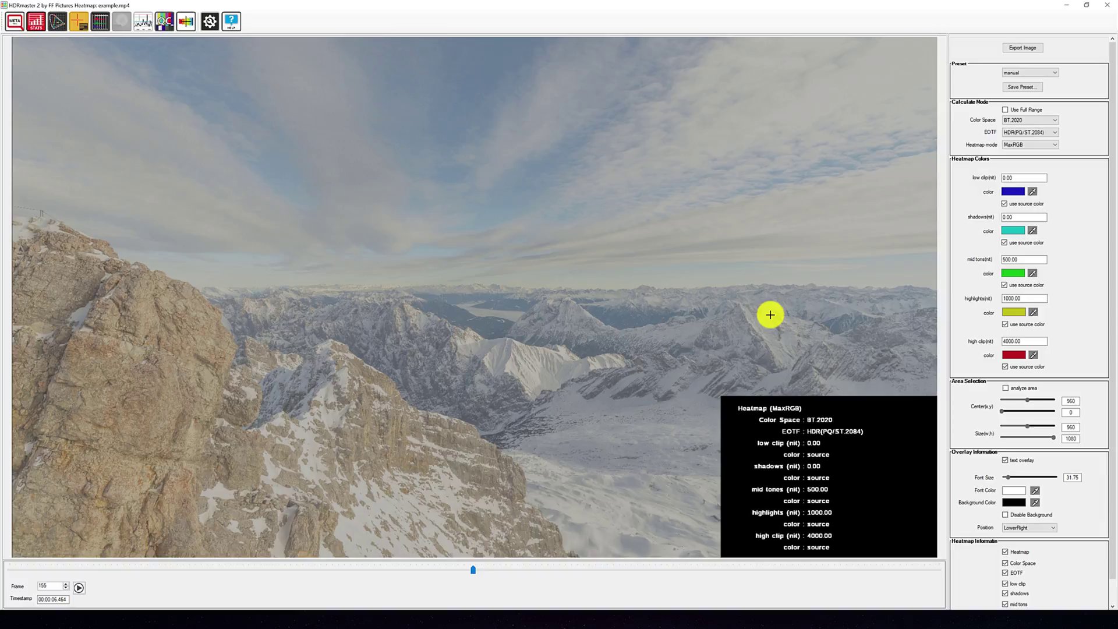
click(1009, 368)
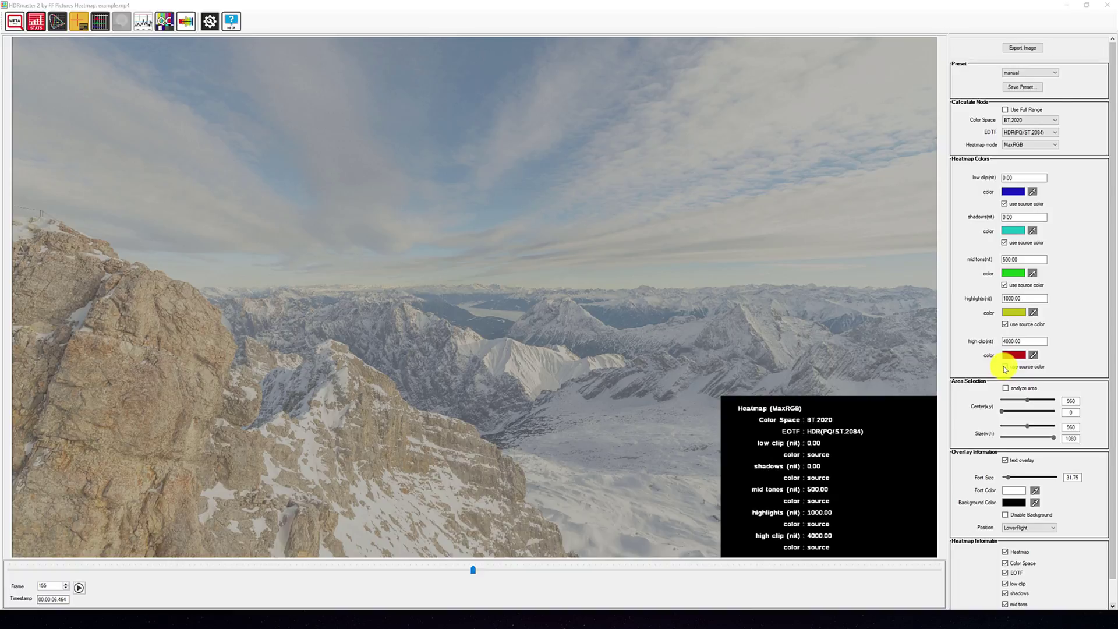
Disable 'use source color' on all five bands, restoring red, yellow, green, cyan and blue.
click(1006, 368)
click(1006, 324)
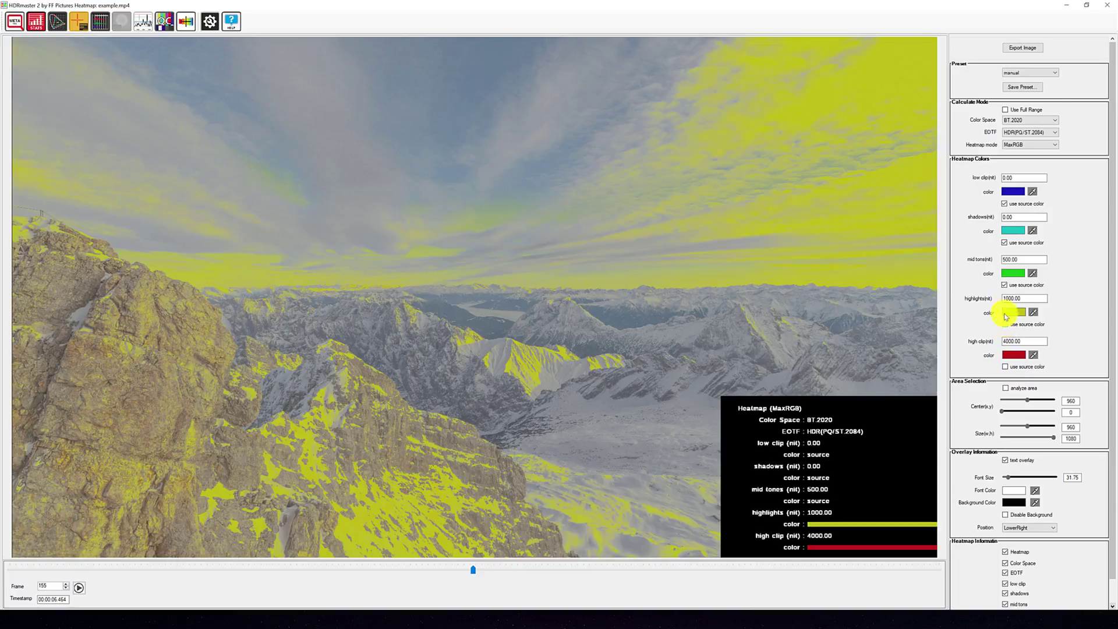
click(1005, 286)
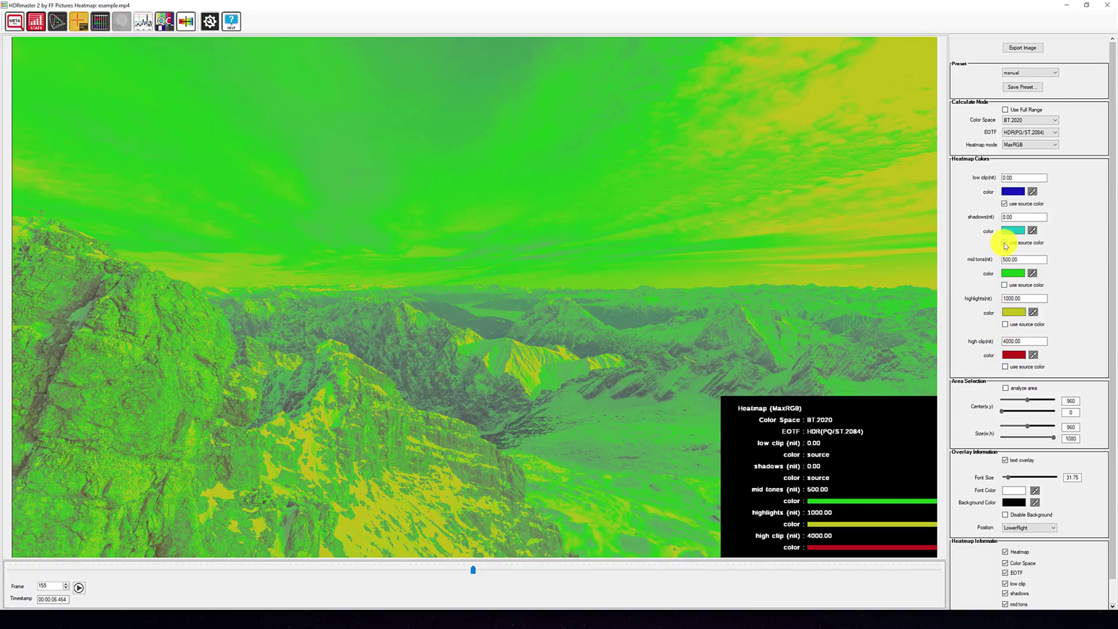
click(1004, 243)
click(1004, 204)
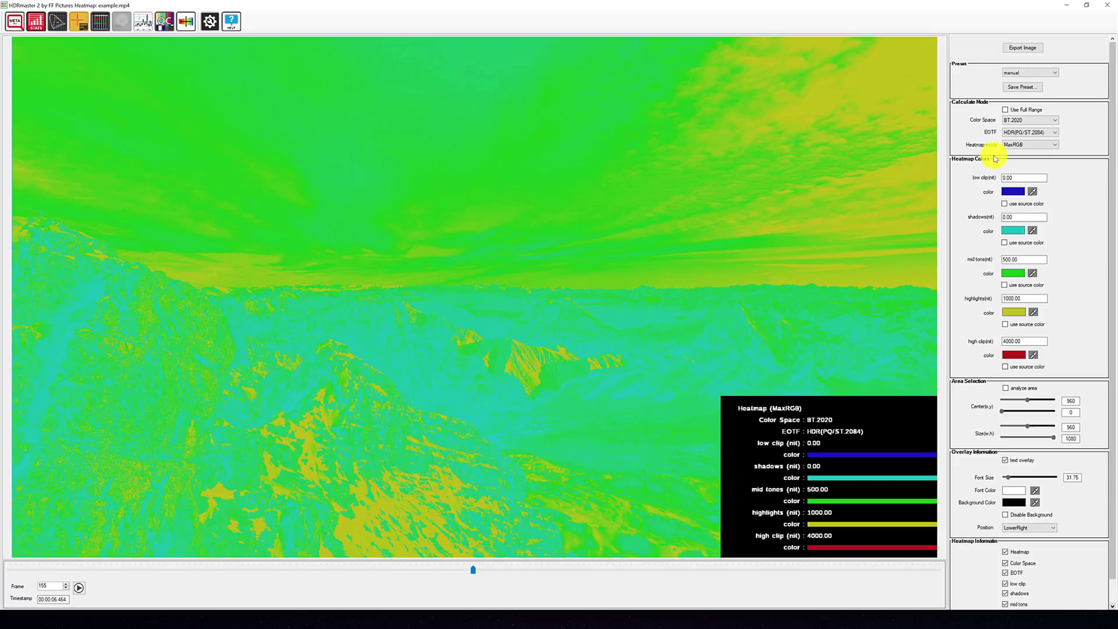
Switch the Heatmap mode from MaxRGB to Luminance.
click(1018, 145)
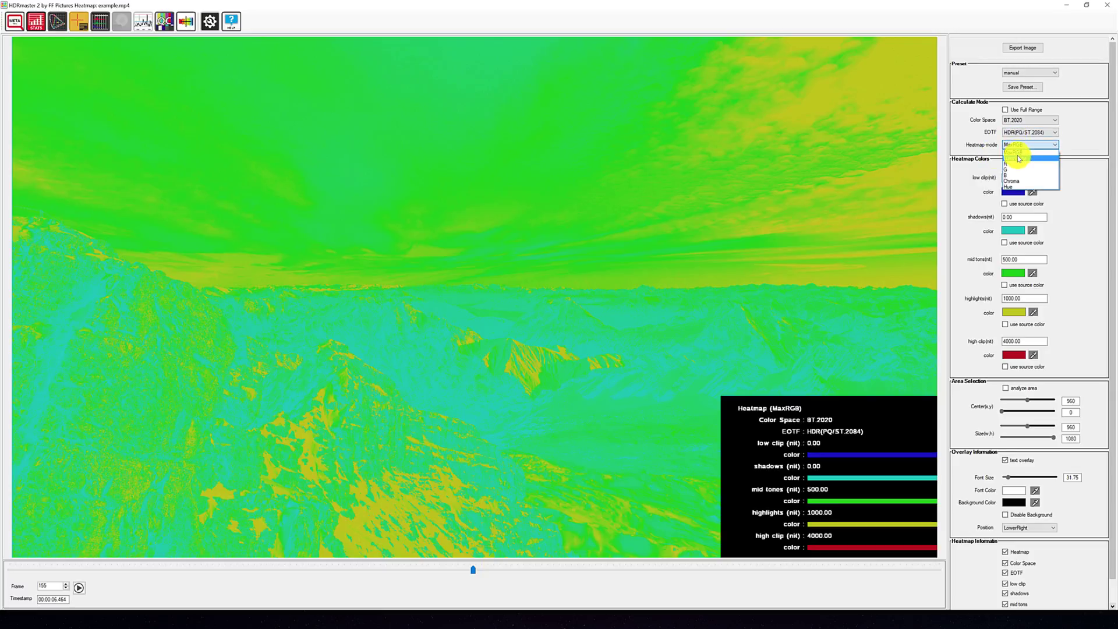
click(1019, 159)
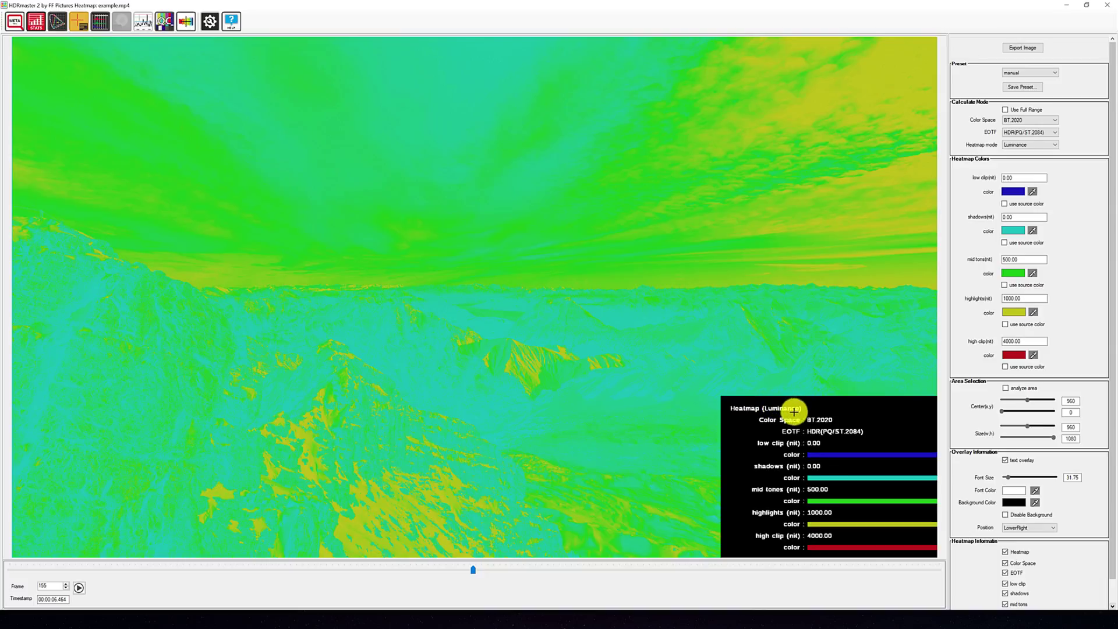
Load the 1000nit_clipping_only preset and set its Heatmap mode to Luminance.
click(1022, 75)
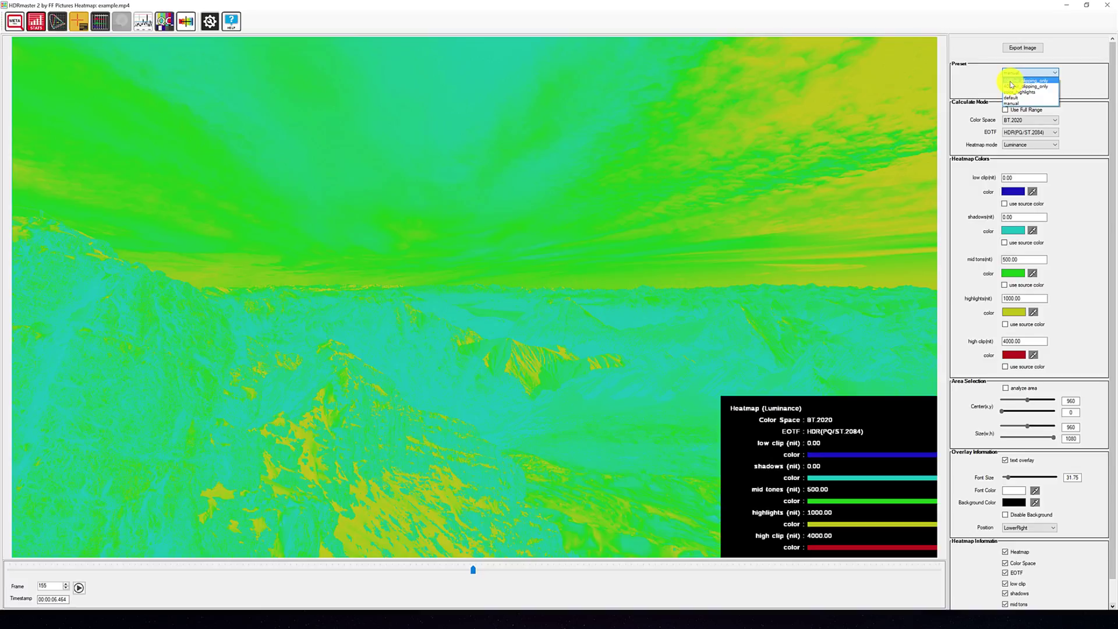
click(1010, 82)
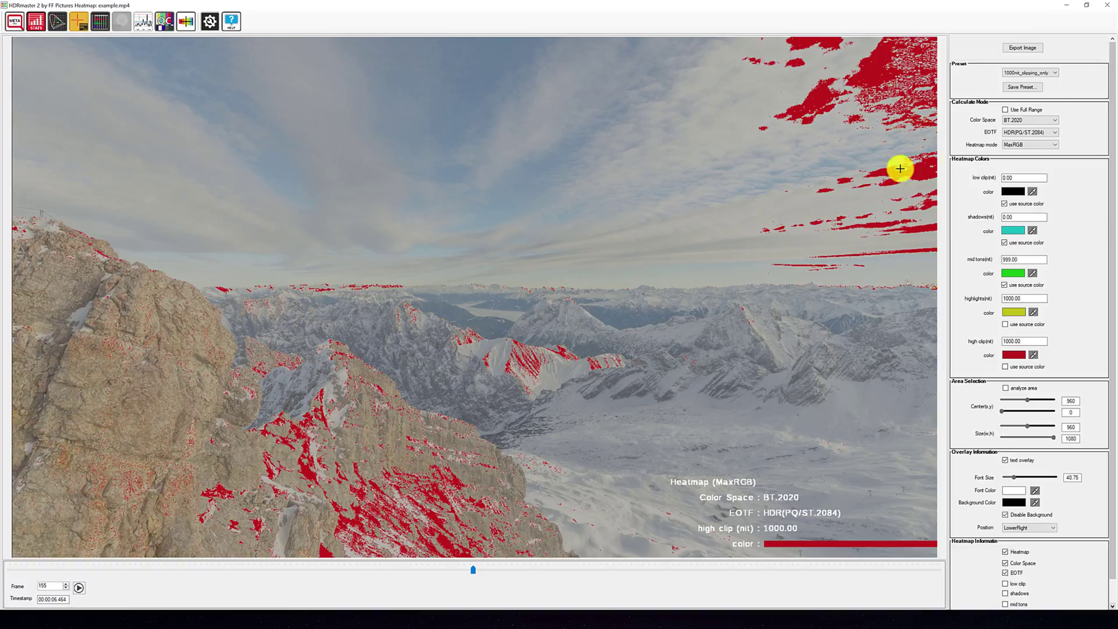
click(1019, 146)
click(1018, 162)
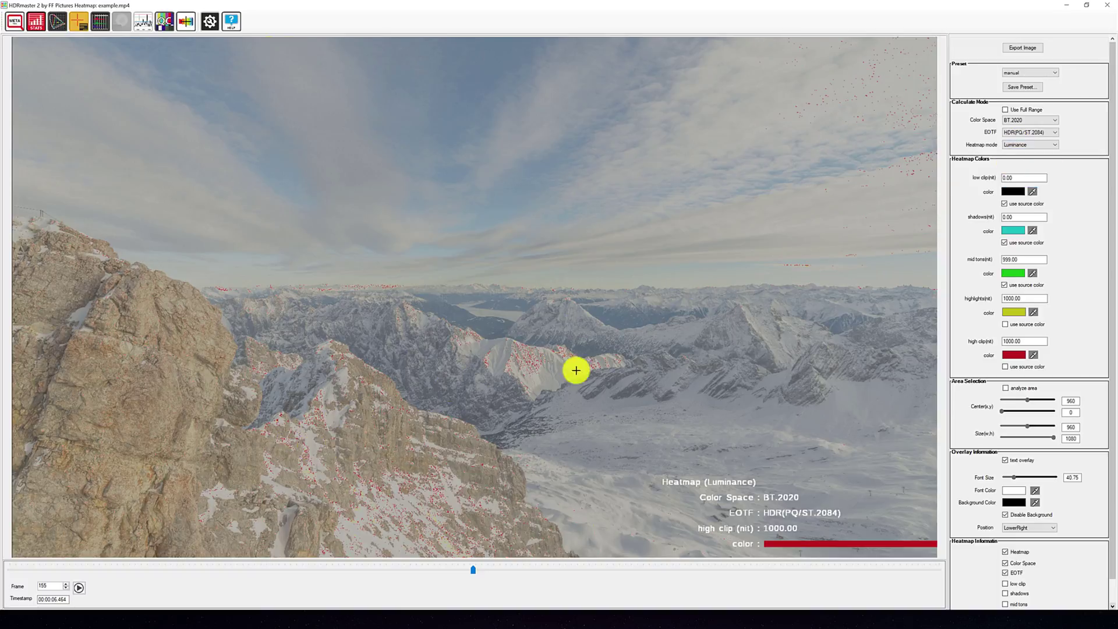
Compare against the 4000nit_clipping_only preset, then return to the default preset.
click(1030, 73)
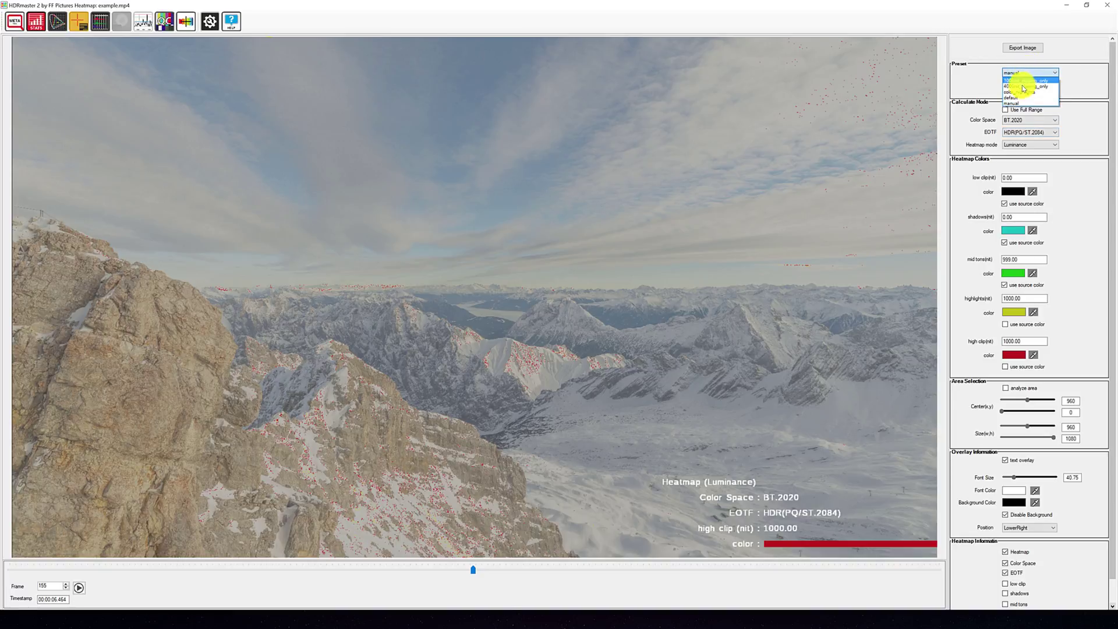
click(1023, 86)
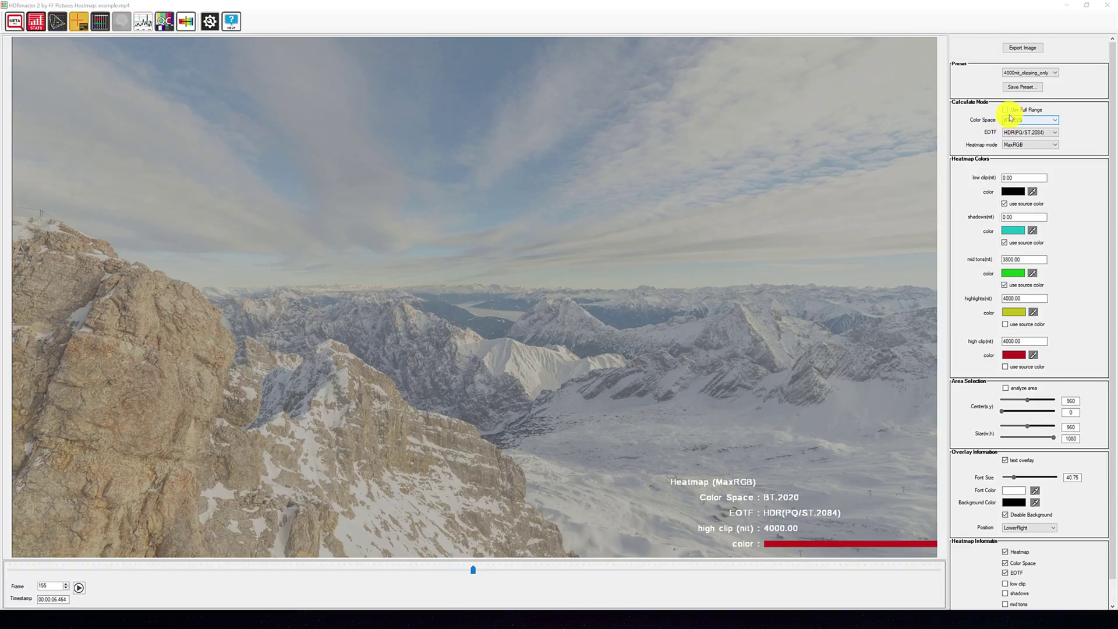
click(1024, 78)
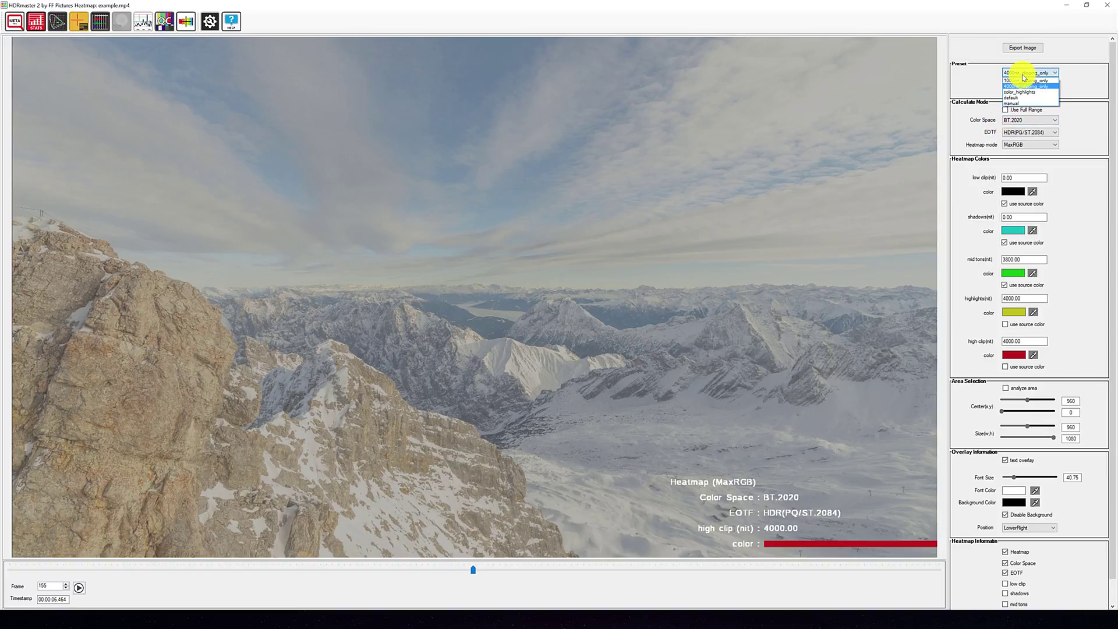
click(1020, 100)
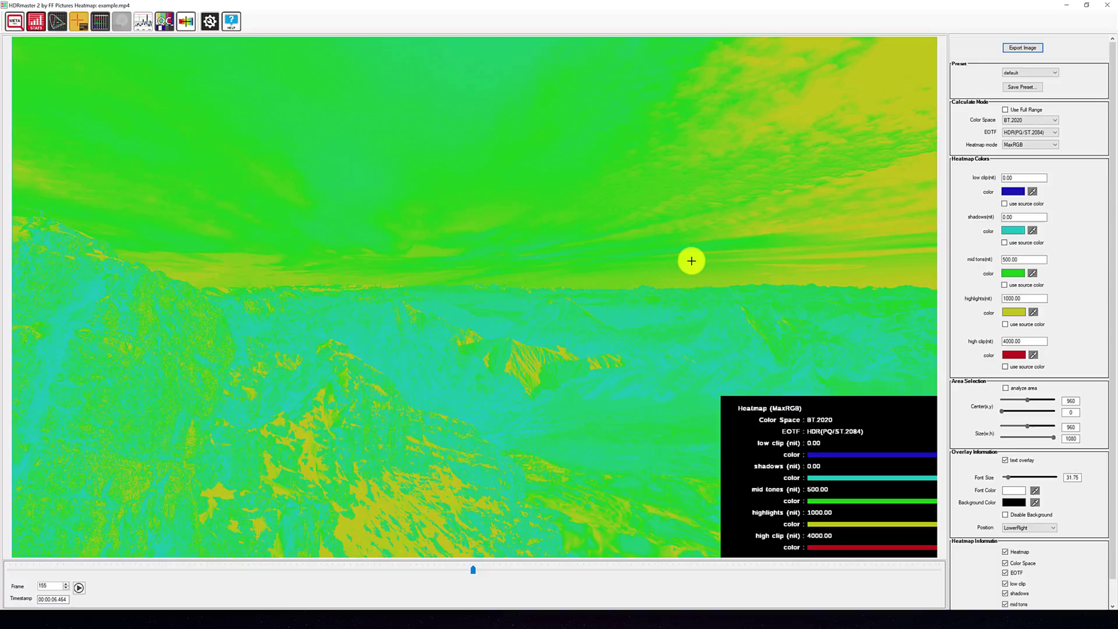
Export the current heatmap frame as an image to C:\FFPictures\HDRmaster_v2 and close the confirmation.
click(1025, 48)
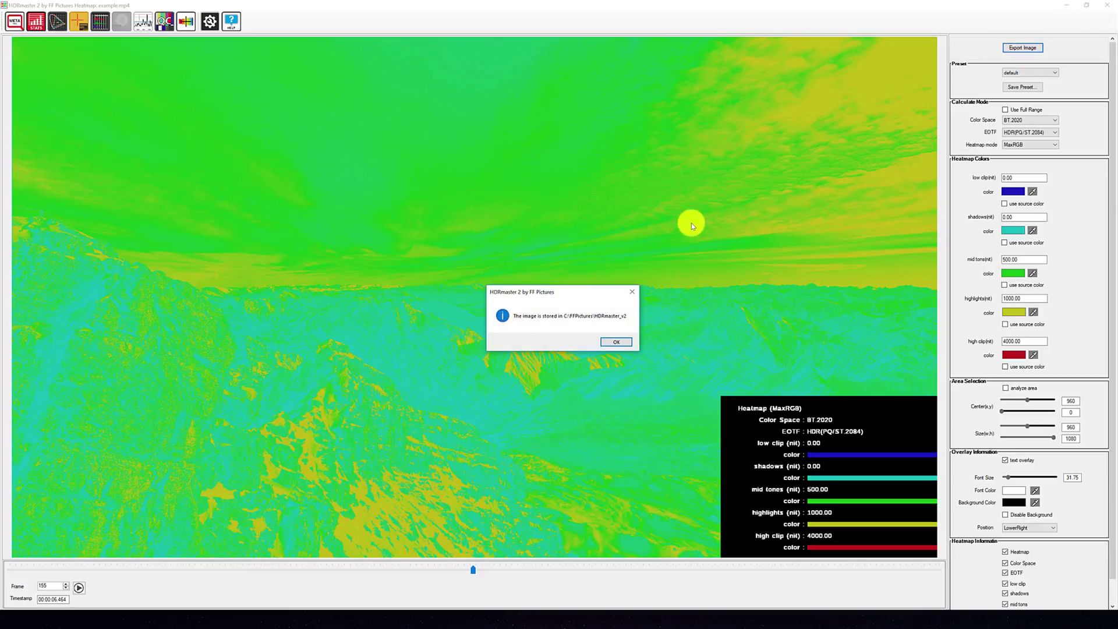
click(616, 343)
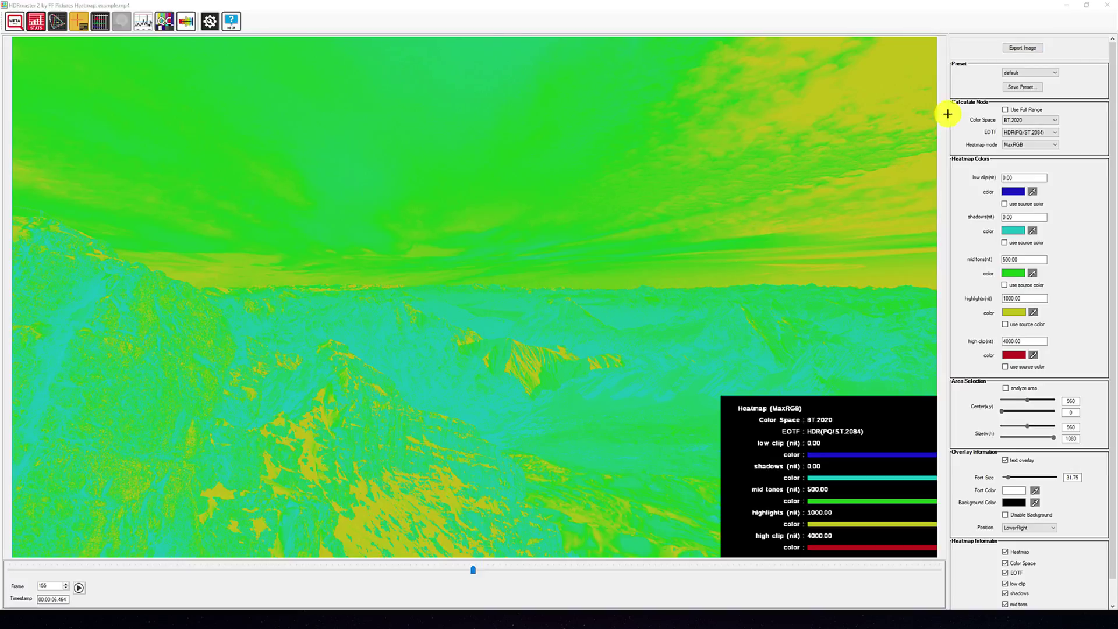
Keep BT.2020 as the colour space and bring up the EOTF options.
click(1020, 122)
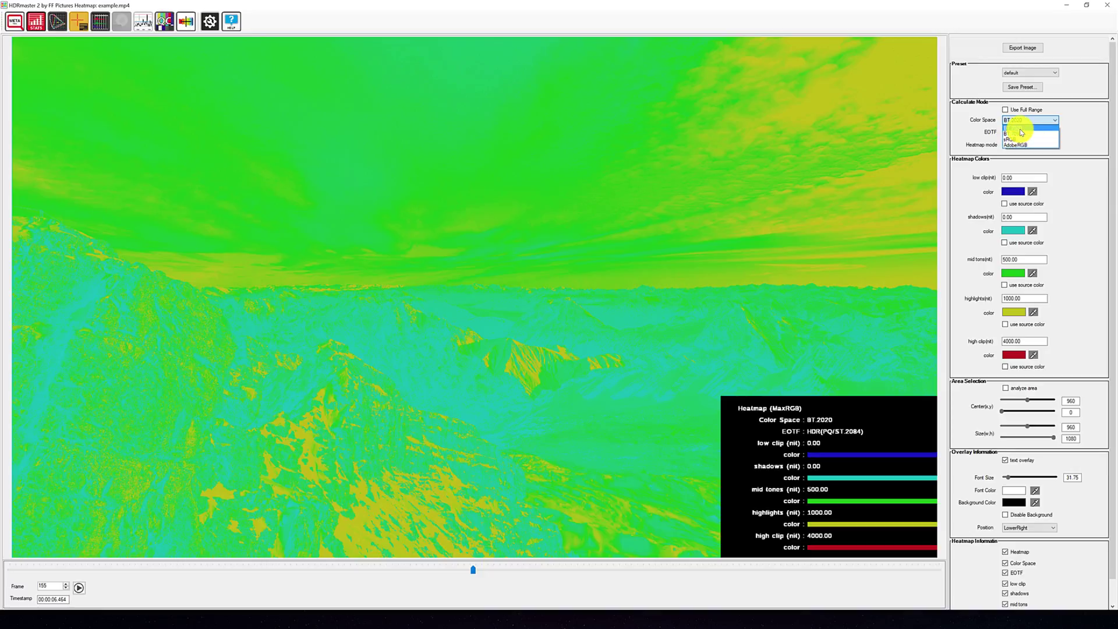
click(1021, 129)
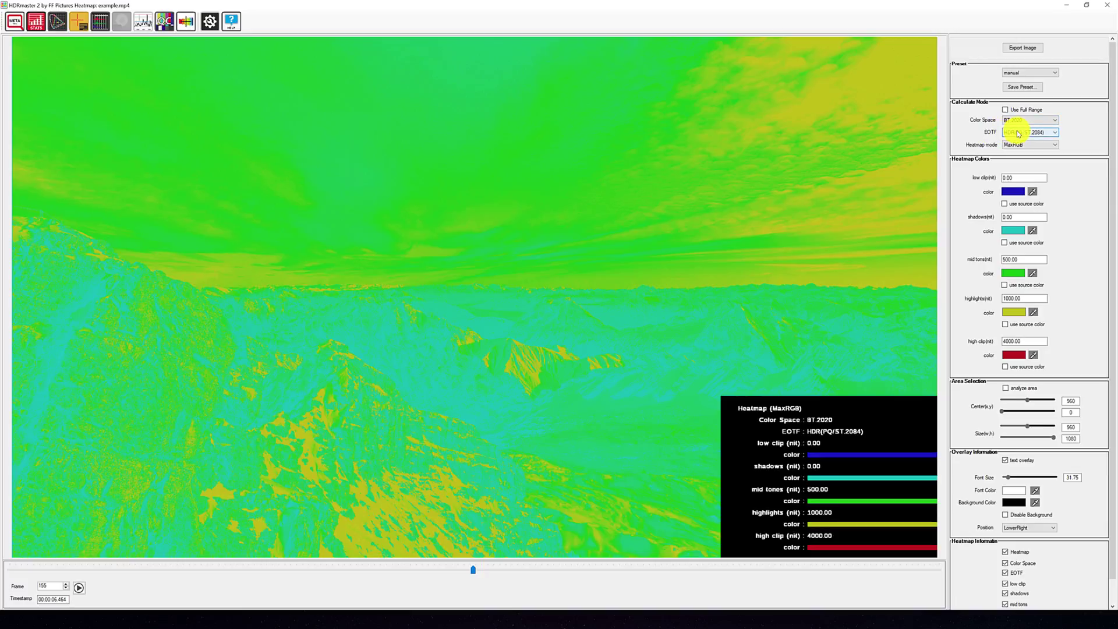
click(1018, 133)
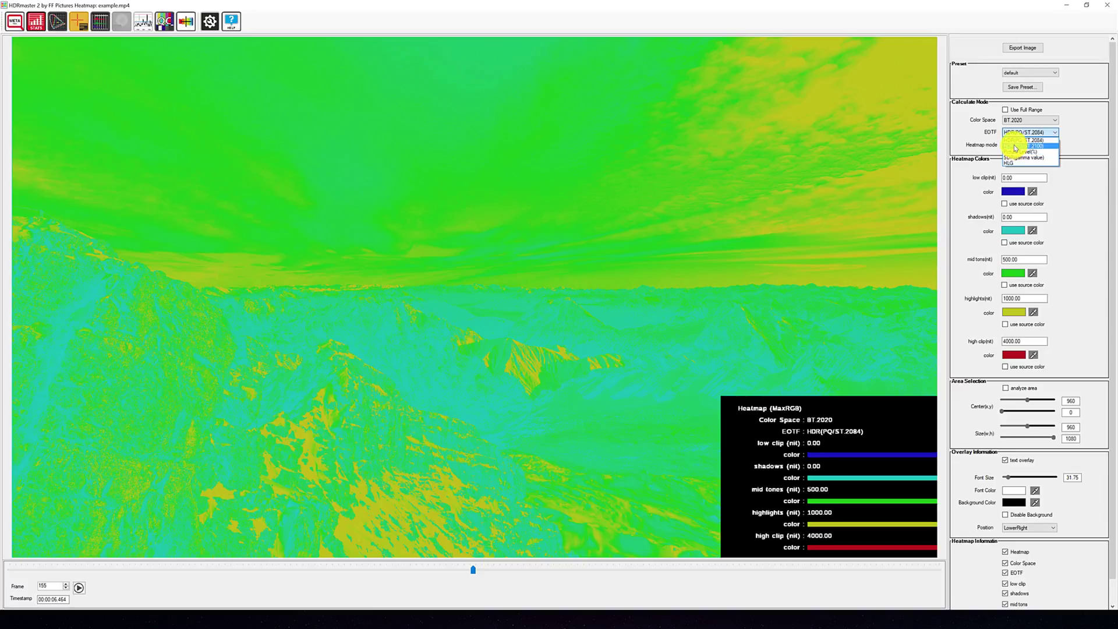
Set the EOTF to HDR(PQ/ST.2100) with peak luminance 5248 nits, then select the low clip value.
click(1016, 146)
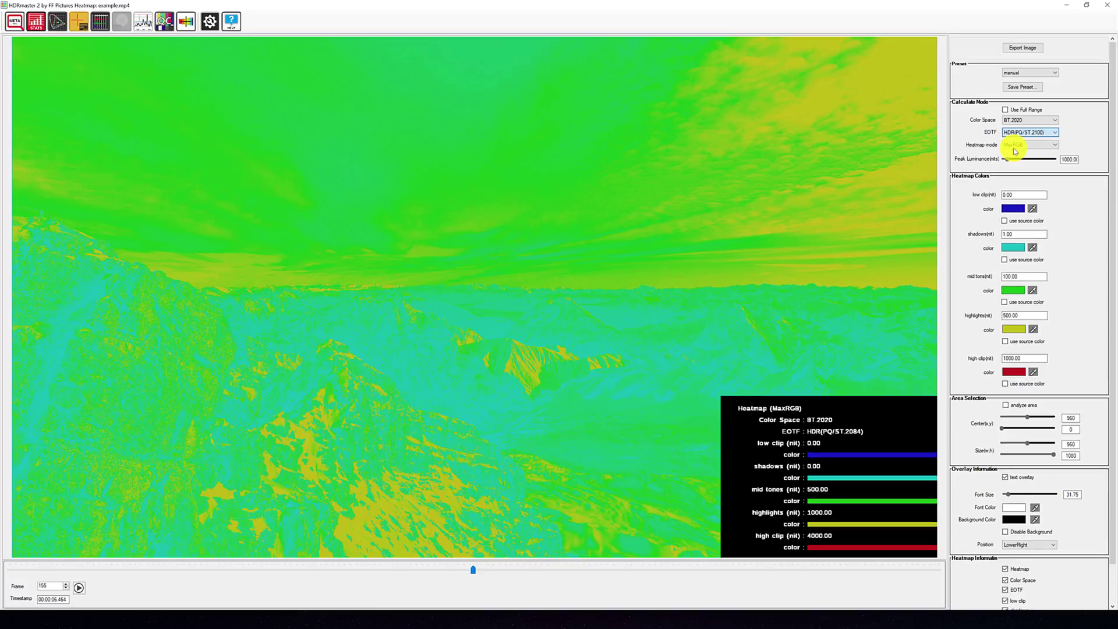
drag(1008, 161, 1032, 161)
click(1019, 358)
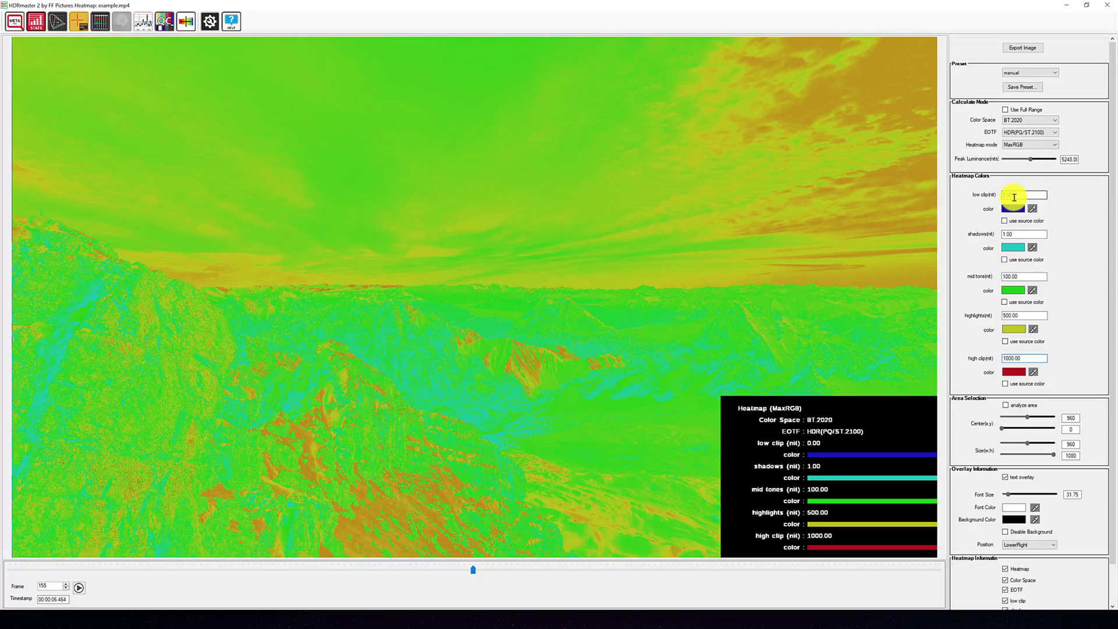
drag(1013, 196, 1006, 195)
Recolour the bands: shadows red, high clip white and mid tones yellow.
click(1034, 248)
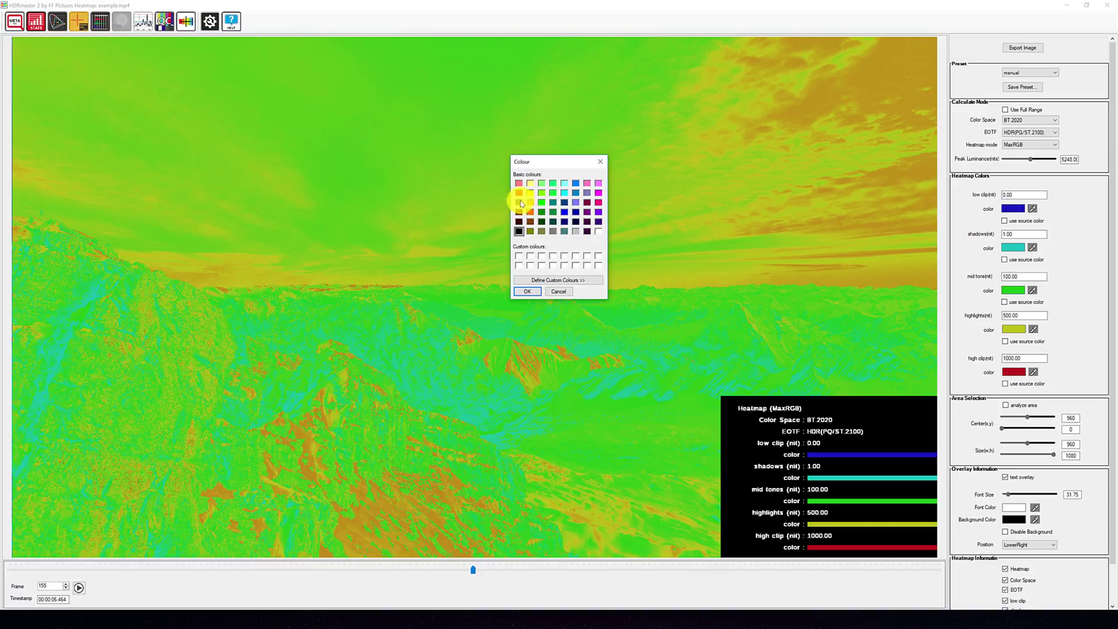
click(519, 194)
click(527, 291)
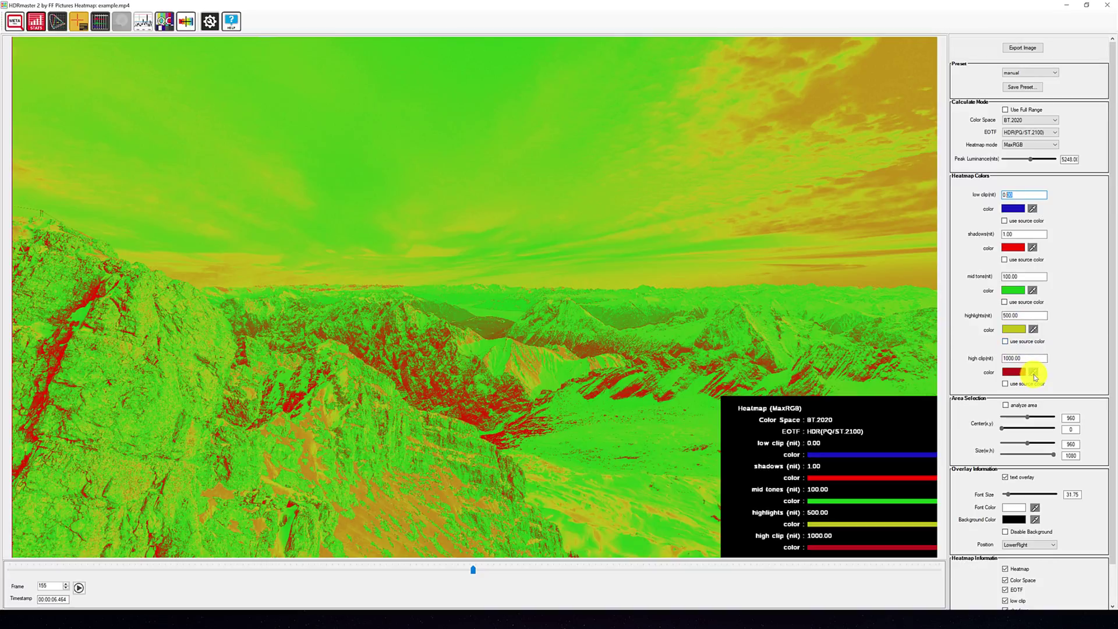
click(1013, 371)
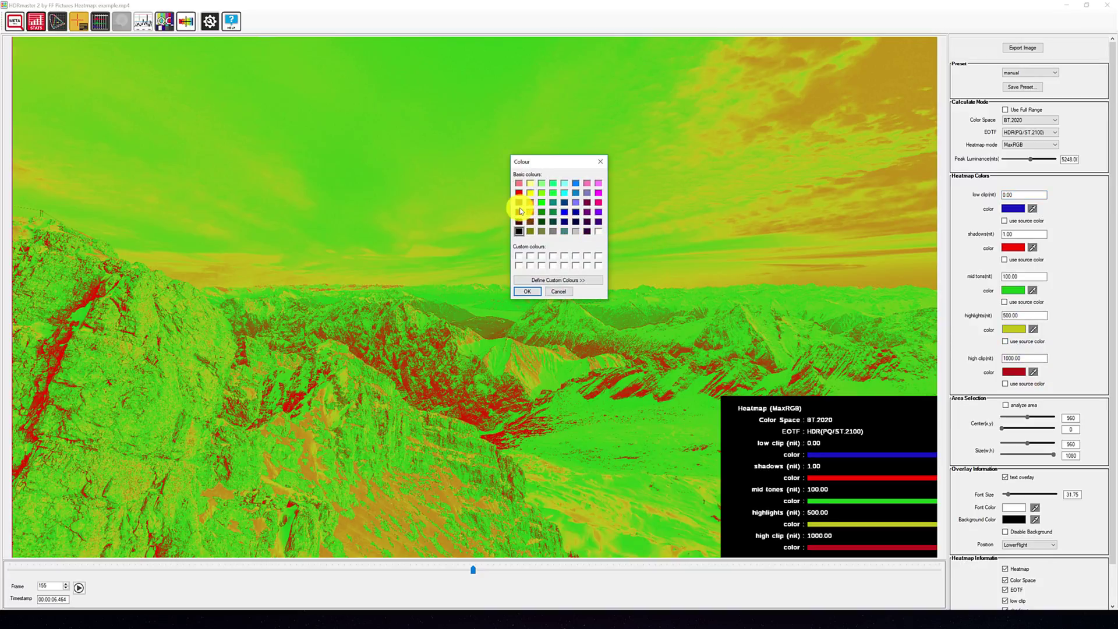
click(598, 231)
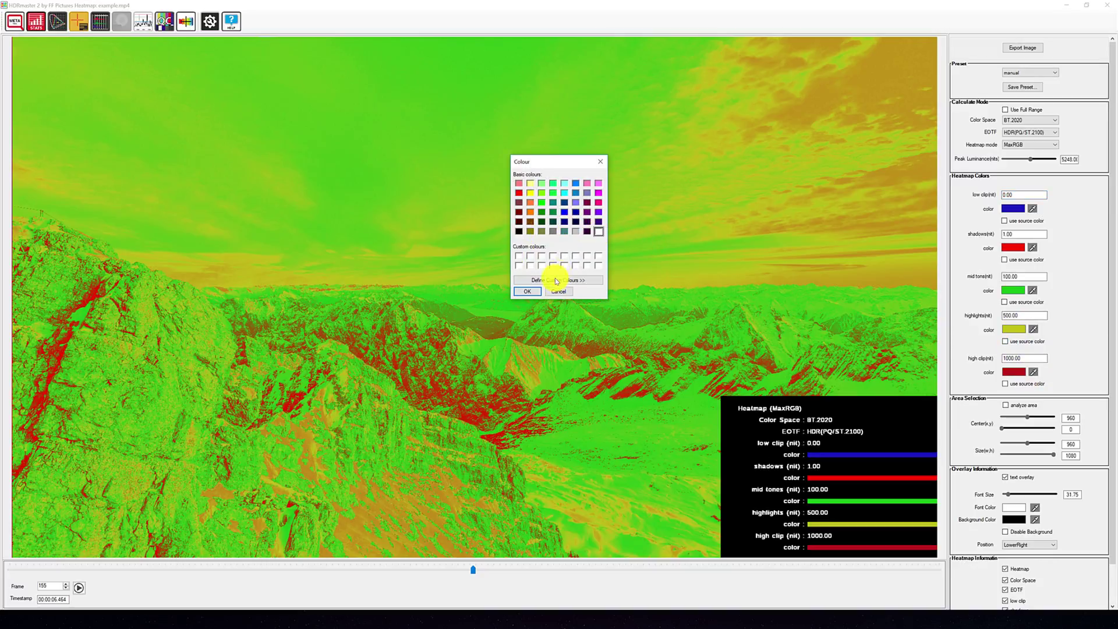
click(527, 291)
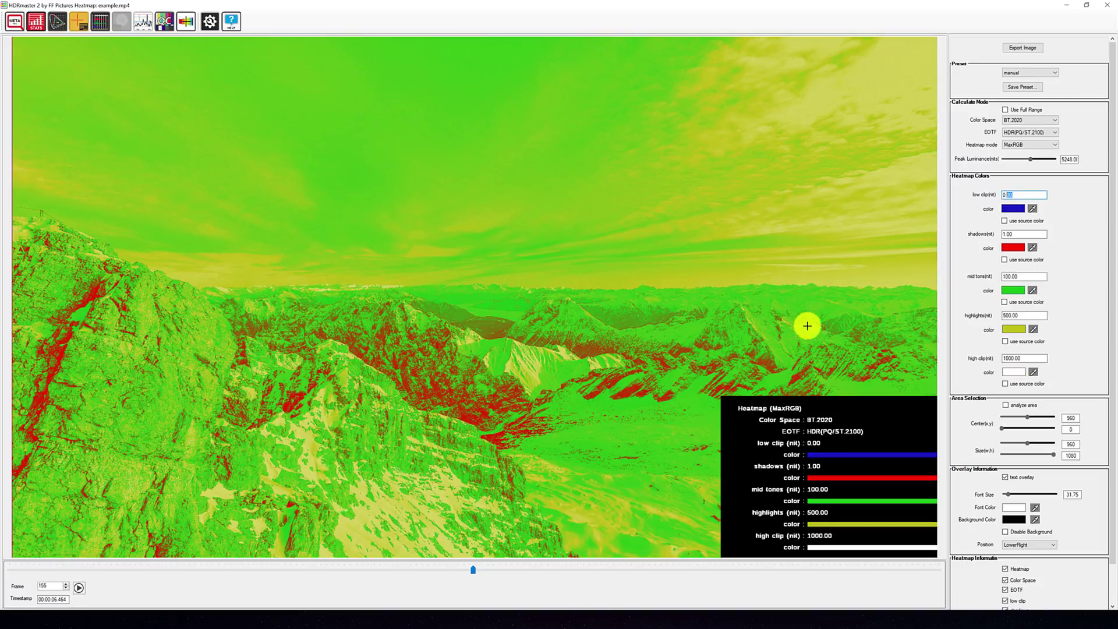
click(1017, 290)
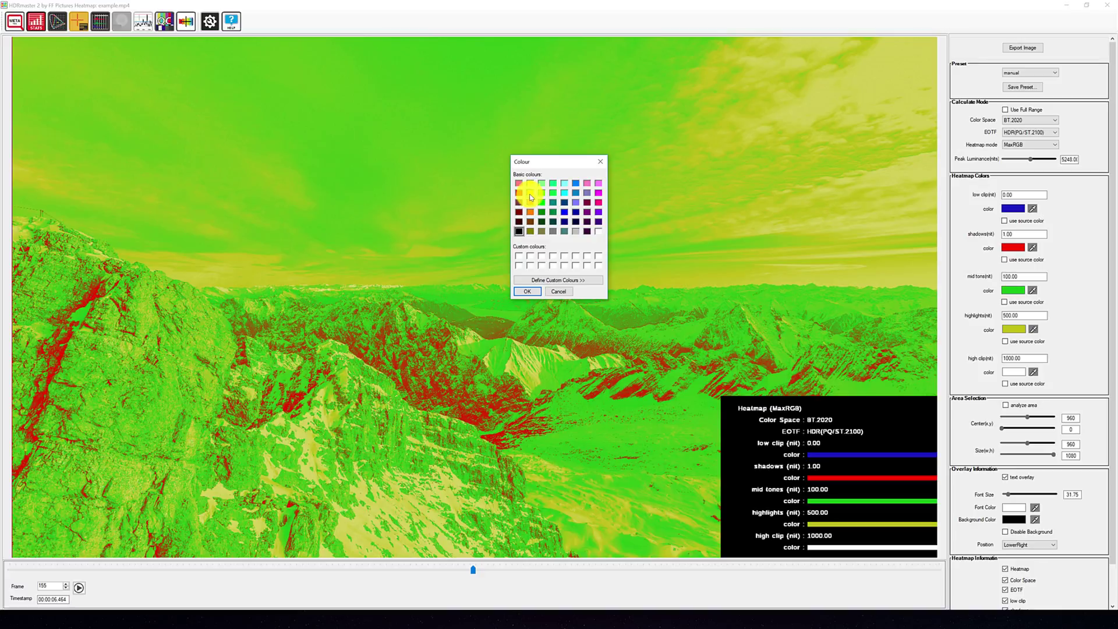
click(530, 194)
click(527, 292)
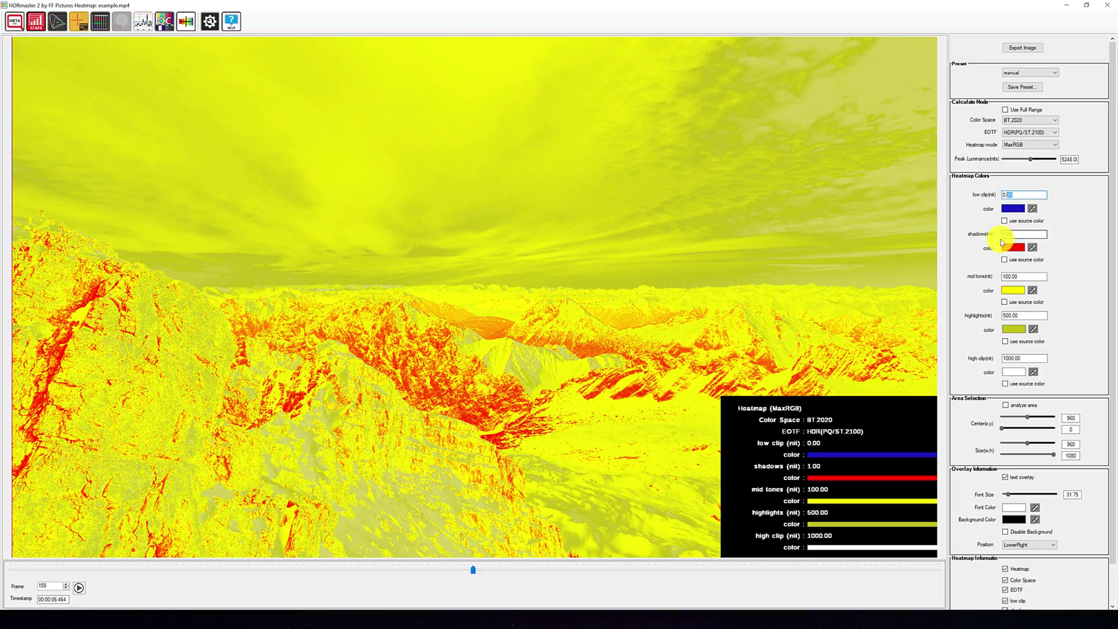
Colour the low clip band black in the heatmap settings.
drag(1023, 196, 1000, 195)
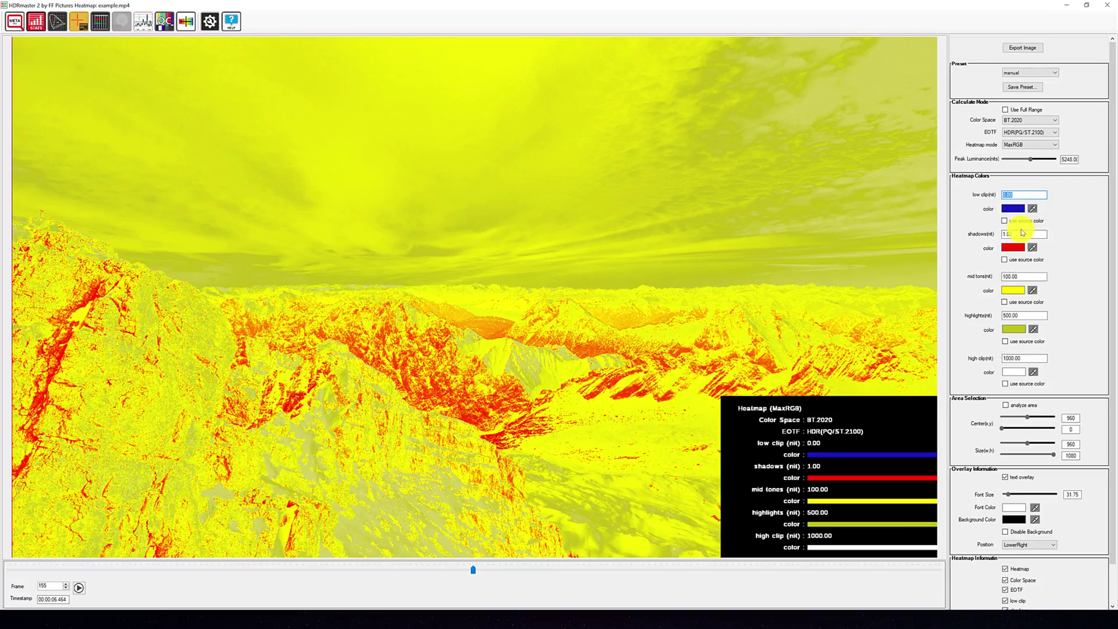
text(5)
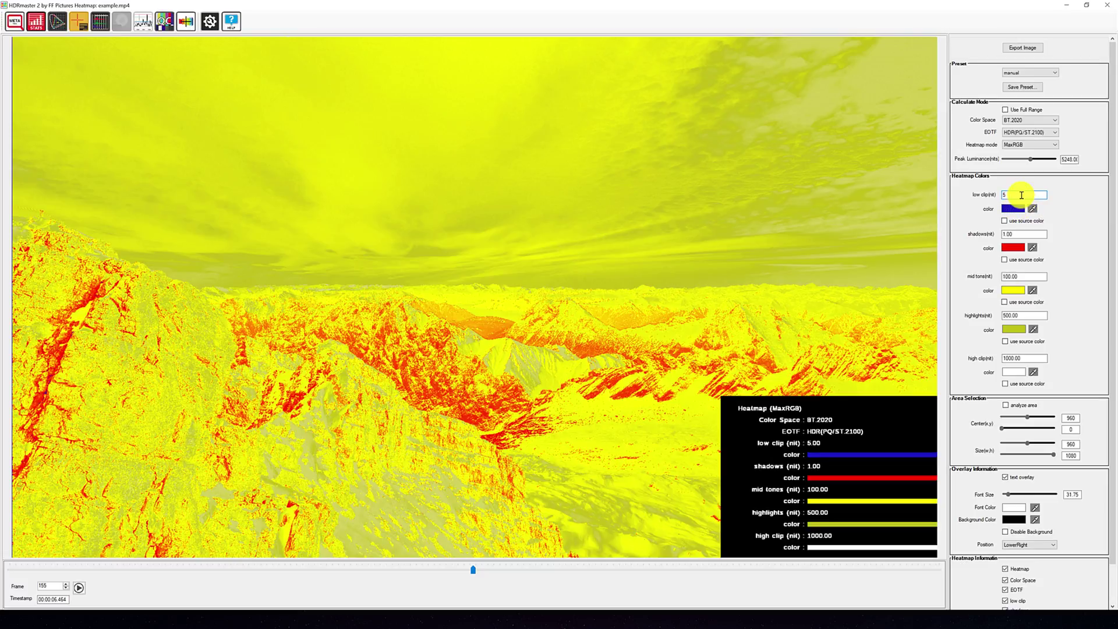
click(1033, 209)
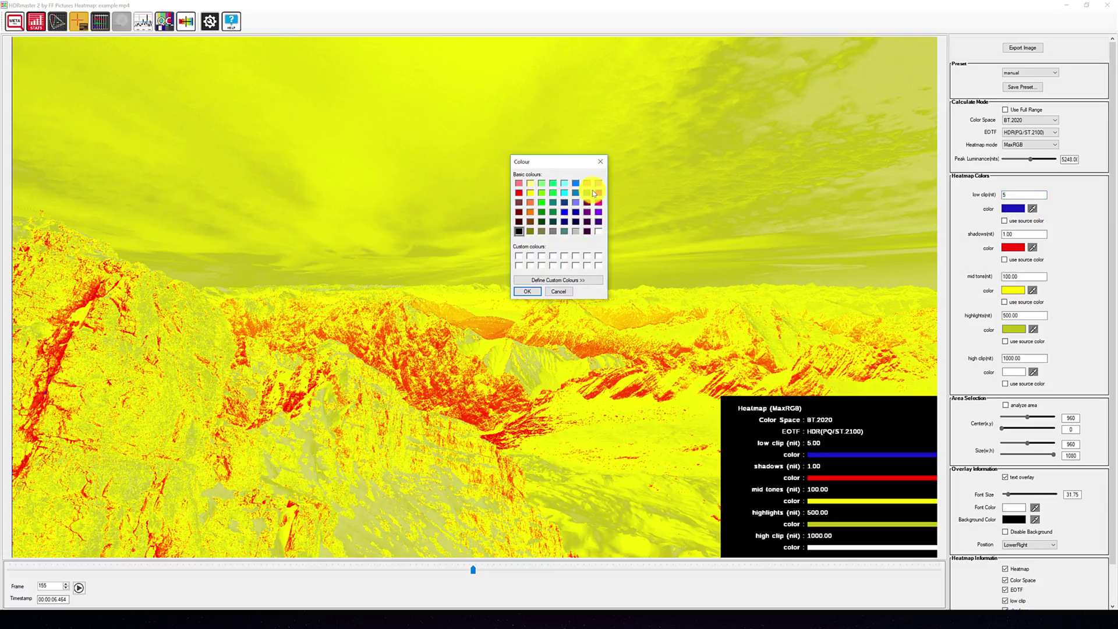
click(606, 169)
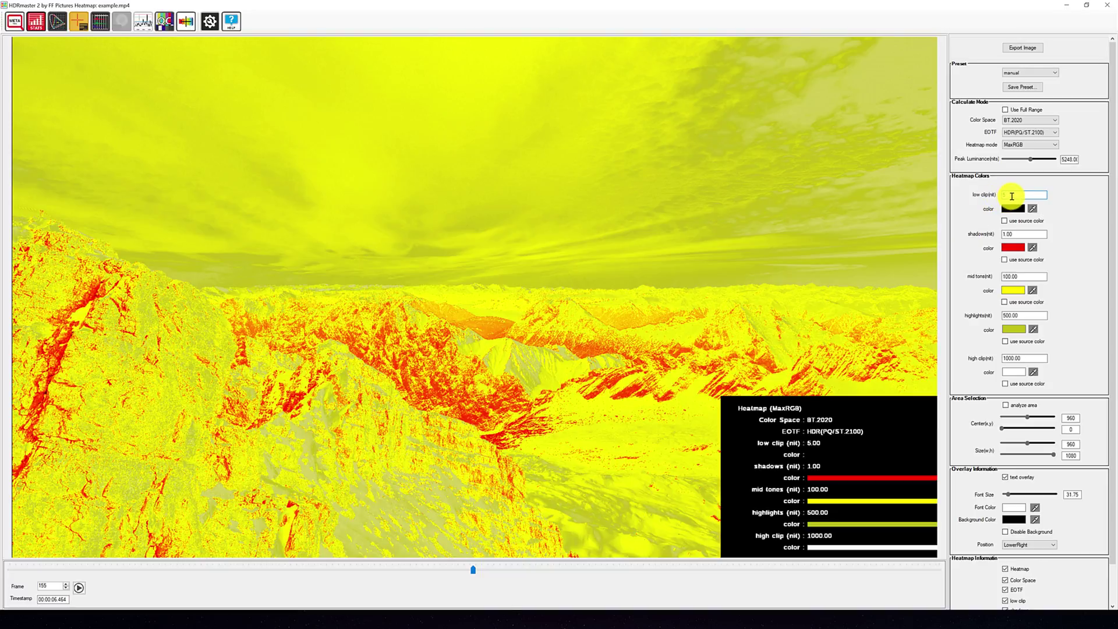
text(5)
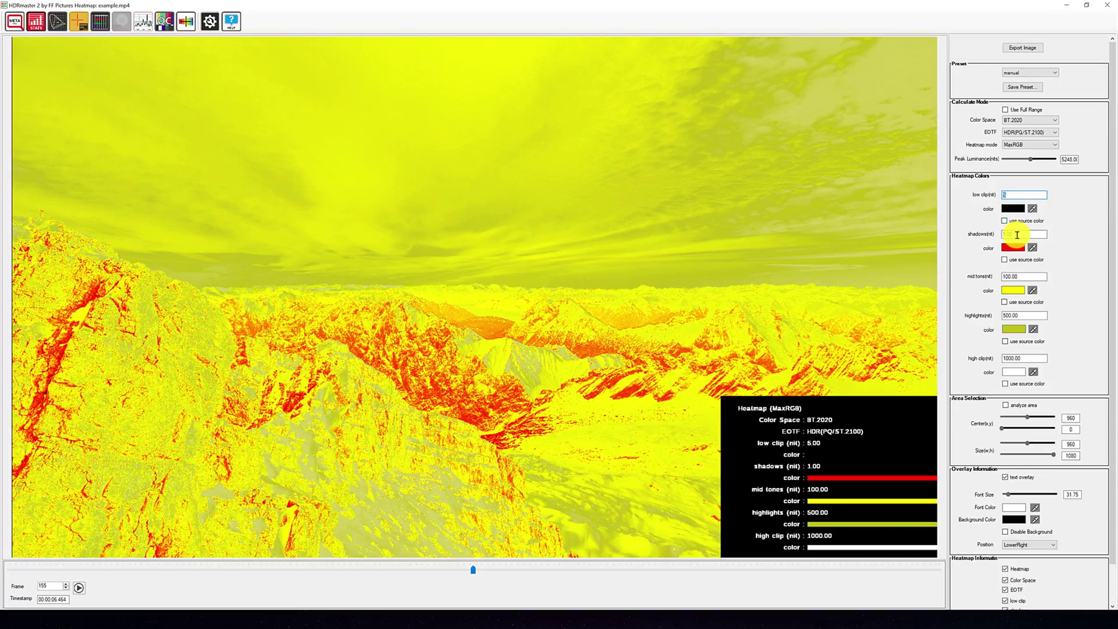
Set the shadows threshold to 50 nits.
drag(1016, 233, 984, 236)
text(20)
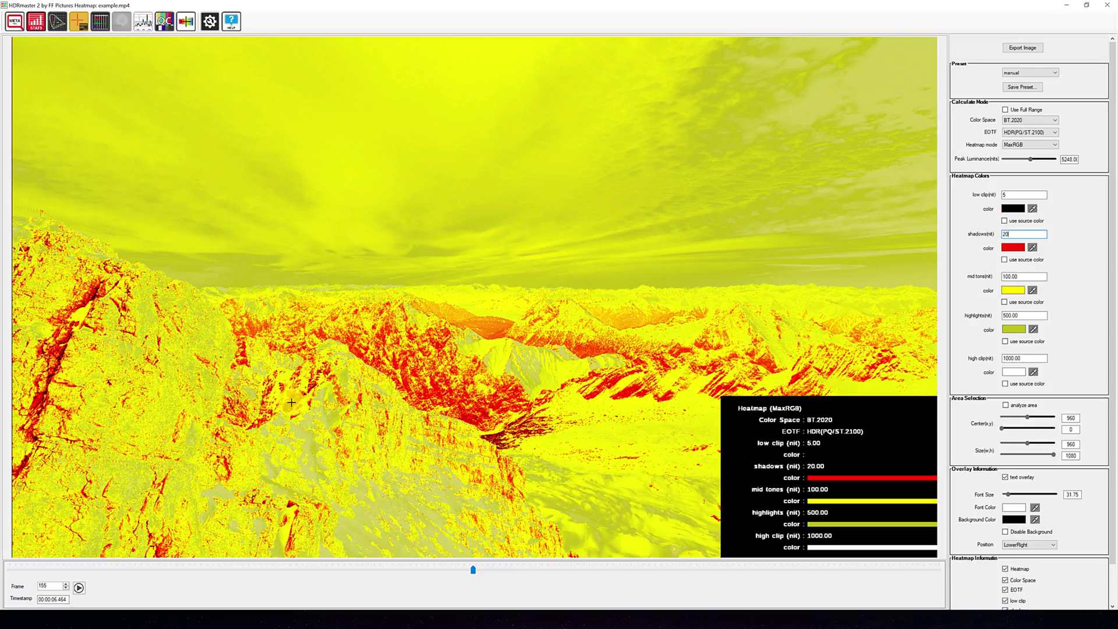
drag(1016, 234, 986, 235)
text(50)
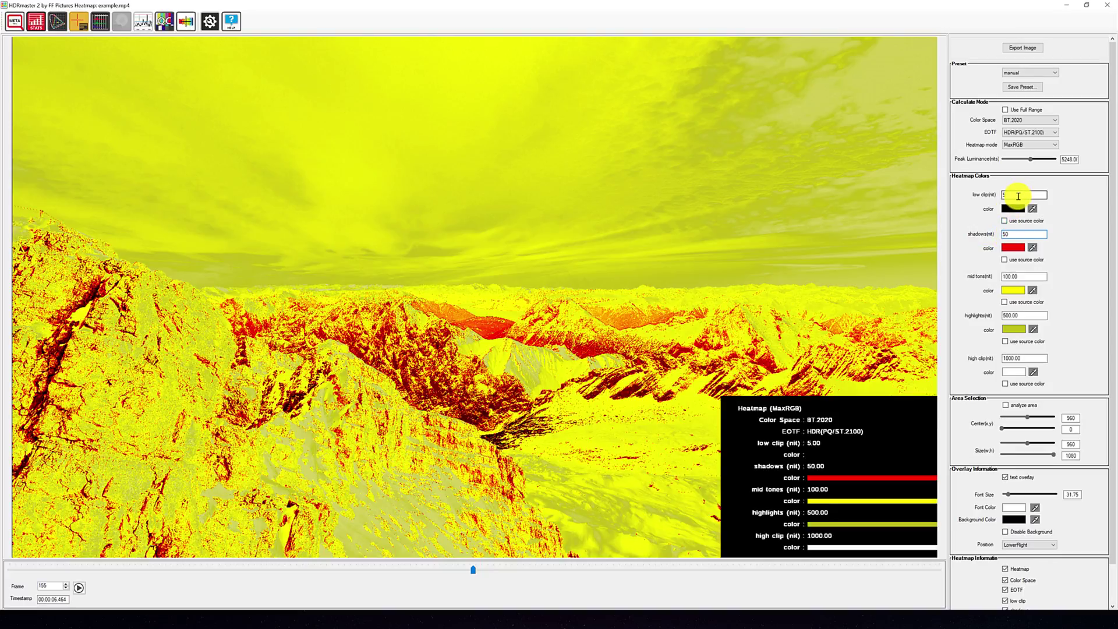
Set the low clip threshold to 20 nits.
drag(1018, 197, 986, 193)
text(20)
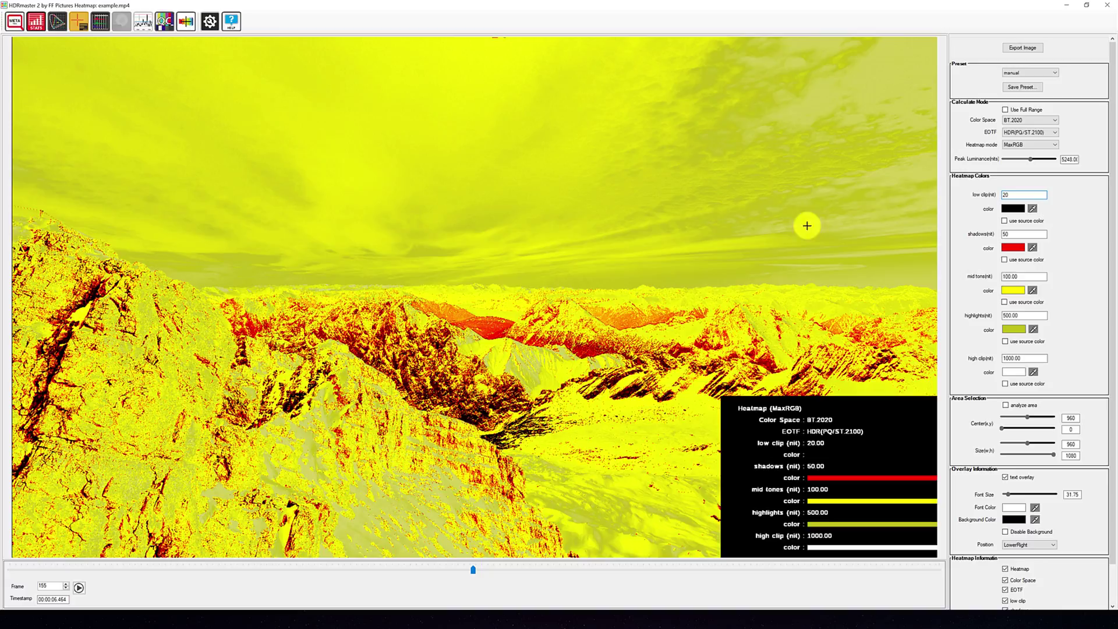
double_click(1019, 197)
key(BackSpace)
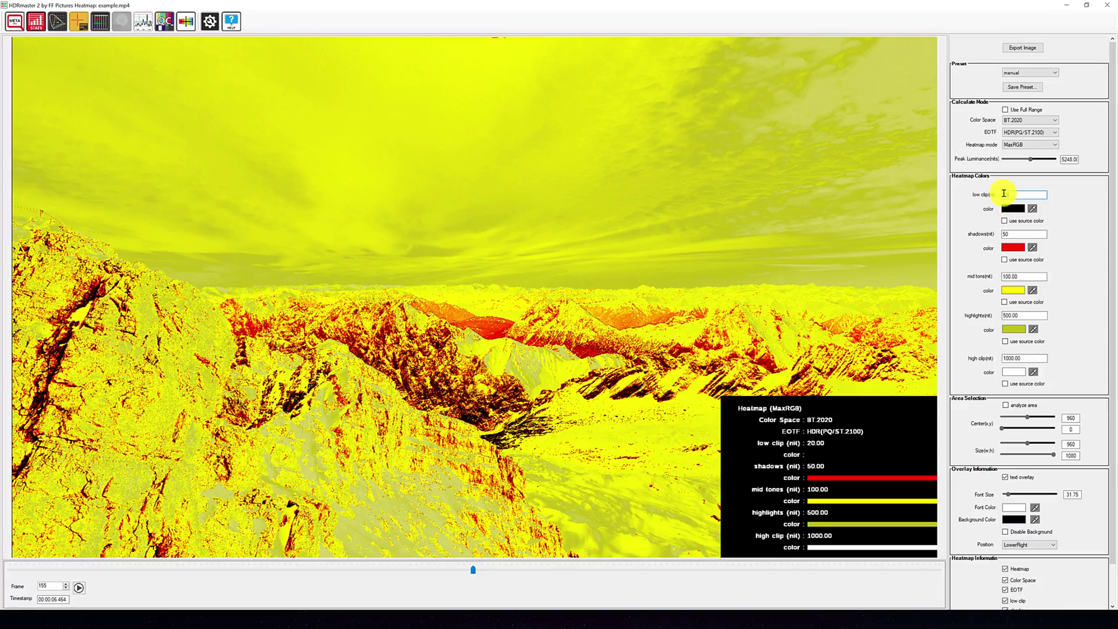
text(20)
Apply the default heatmap preset and try 'use source color' for low clip, shadows, mid tones, highlights and high clip.
click(1019, 76)
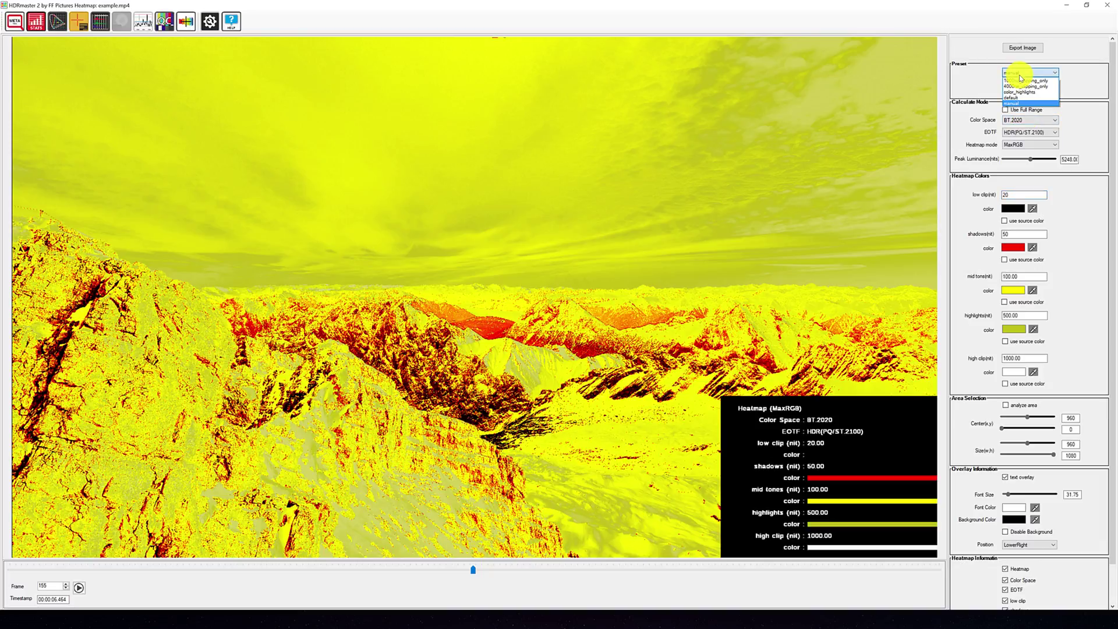
click(1018, 97)
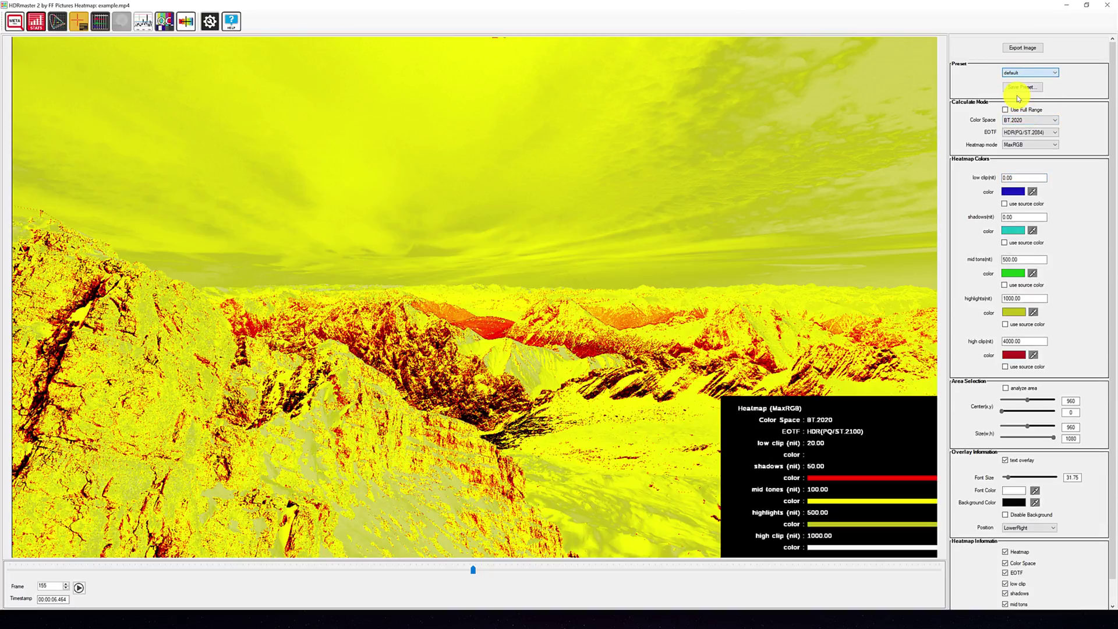
click(1005, 204)
click(1005, 243)
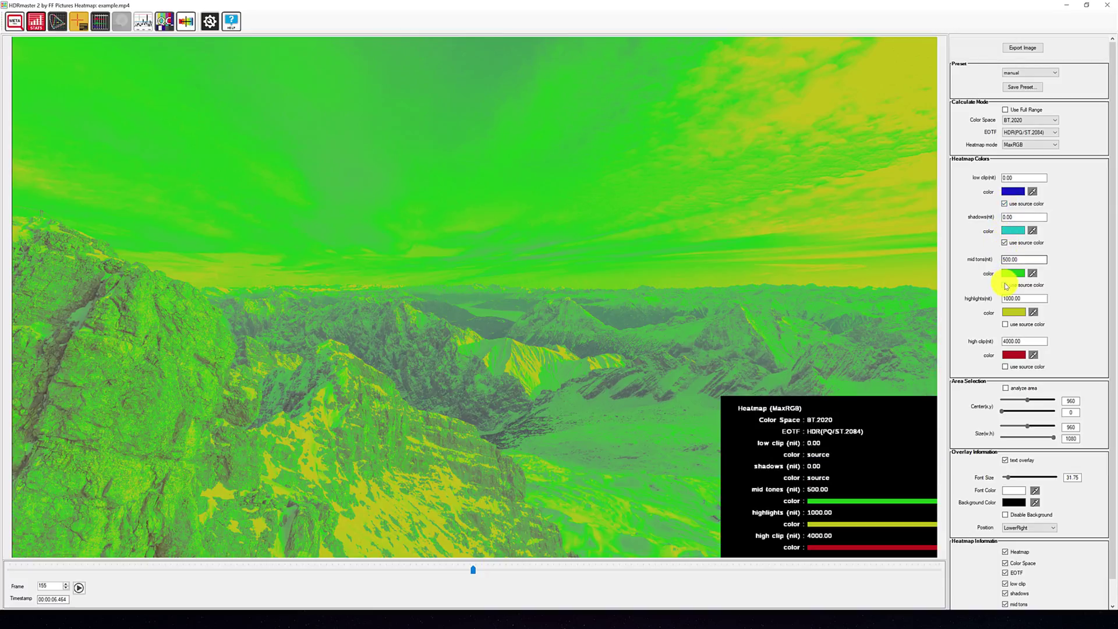
click(1005, 285)
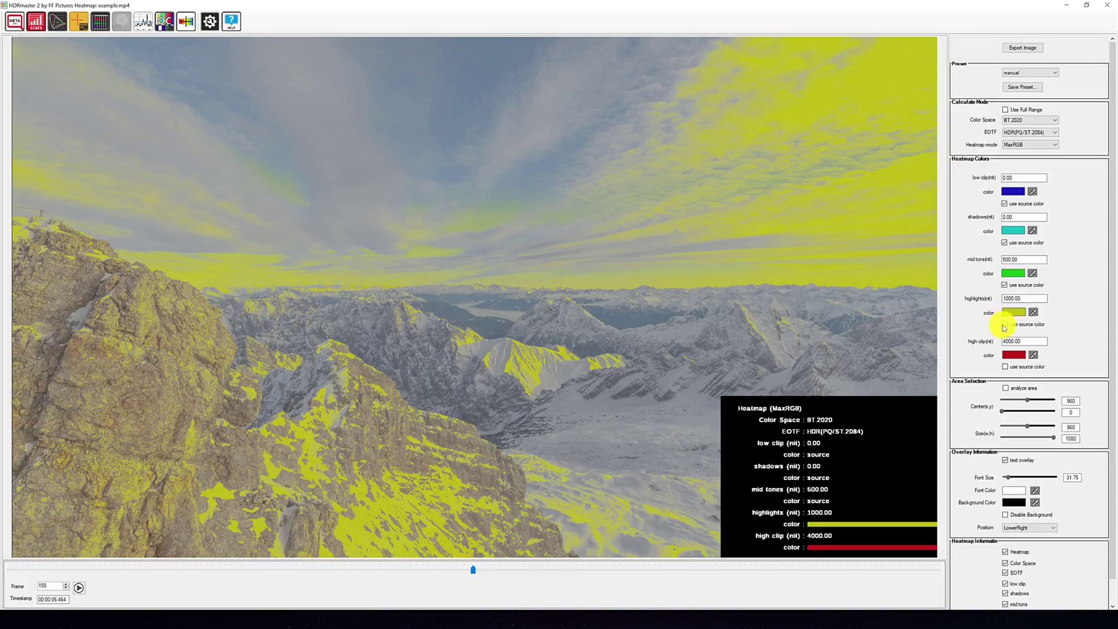
click(1005, 325)
click(1005, 367)
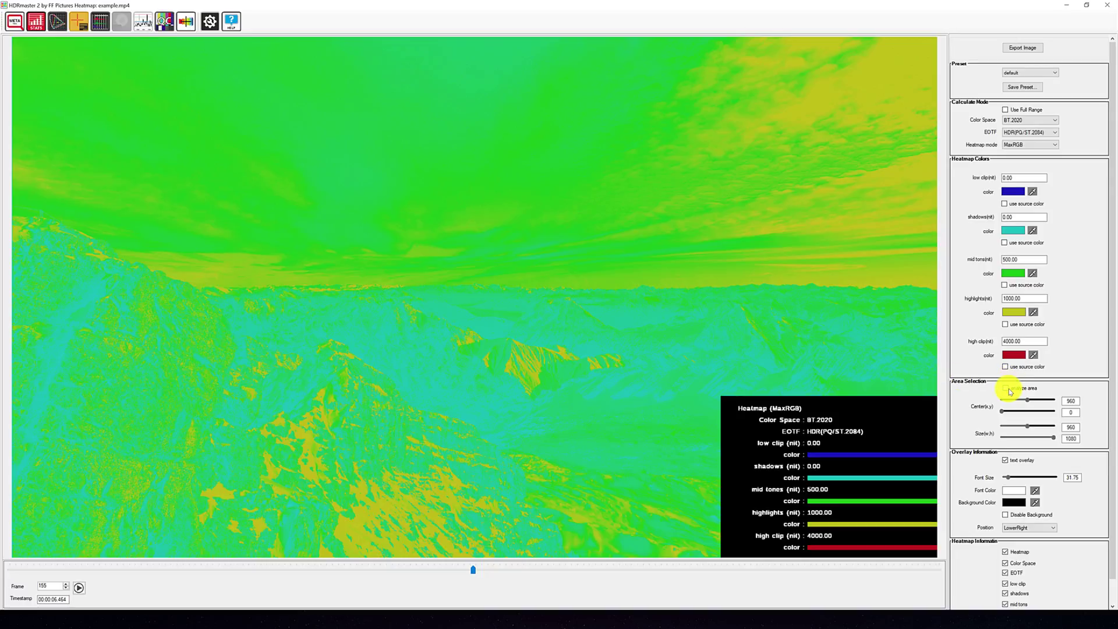
Enable 'analyze area' and move the heatmap rectangle to the right half, 960×1080 centred at 1497, 550.
click(1005, 389)
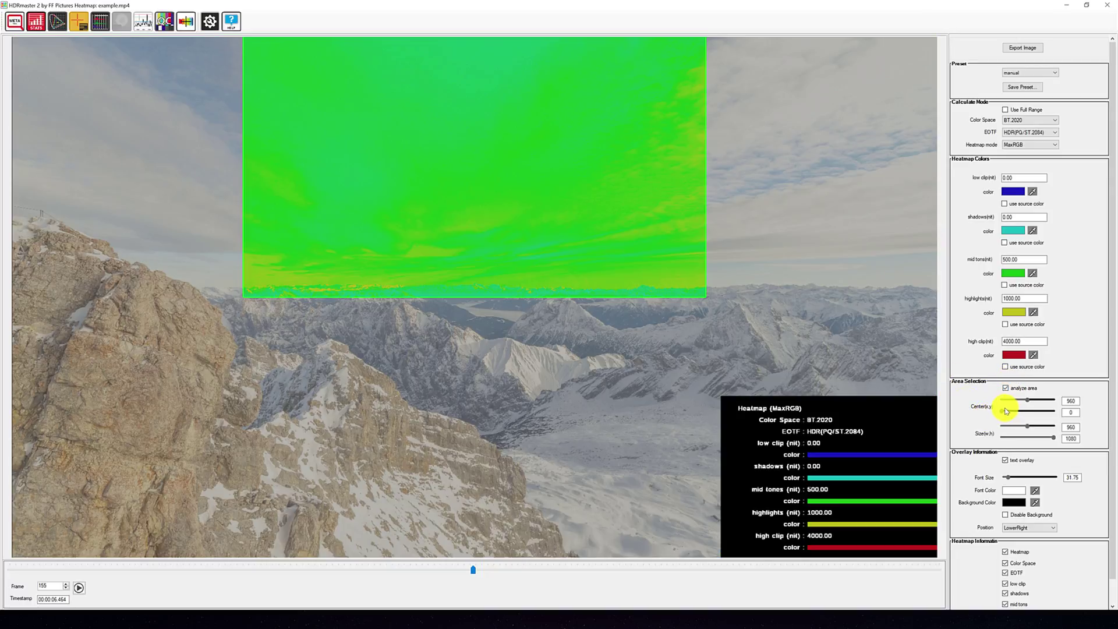
drag(1004, 413, 1040, 402)
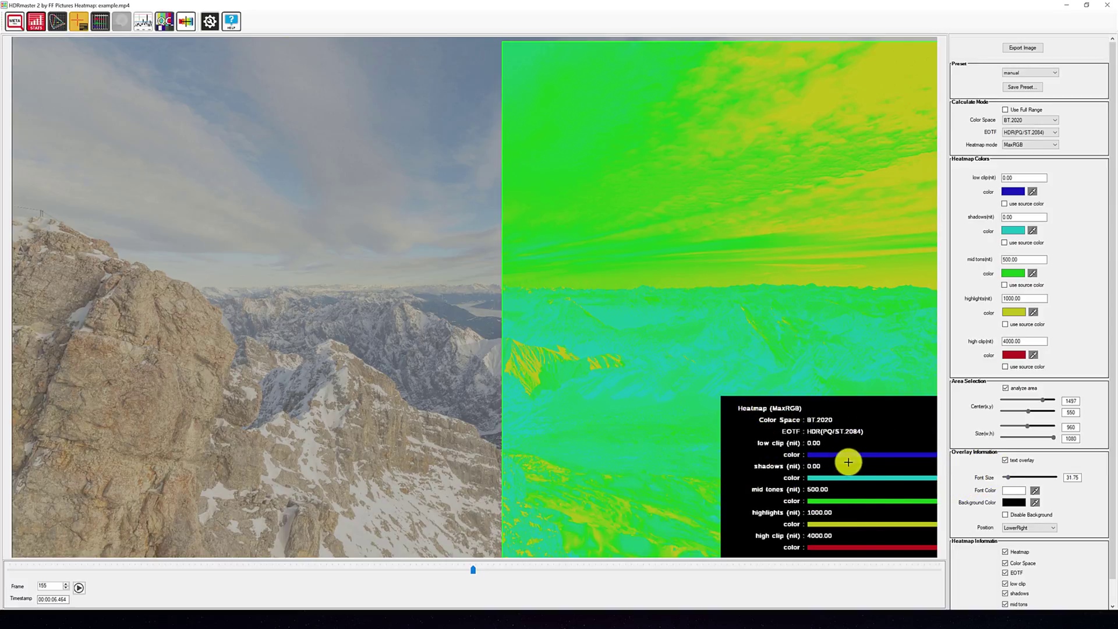
Uncheck heatmap mode, Color Space, EOTF, shadows, mid tones, highlights and high clip under Heatmap Information.
click(1007, 463)
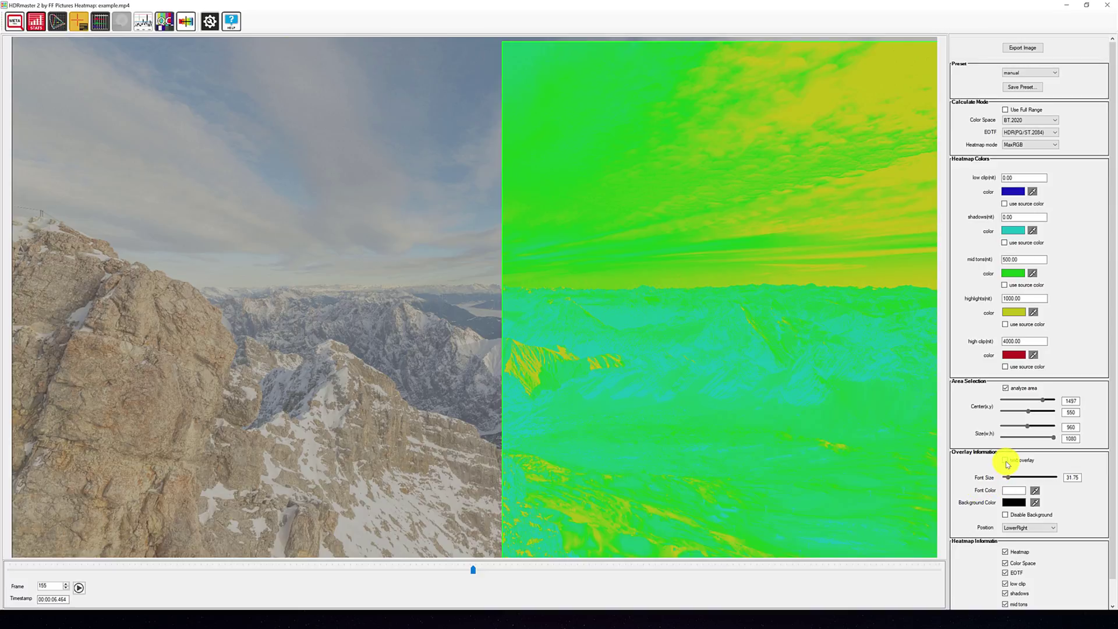
click(1007, 463)
scroll(1009, 531, down, 1)
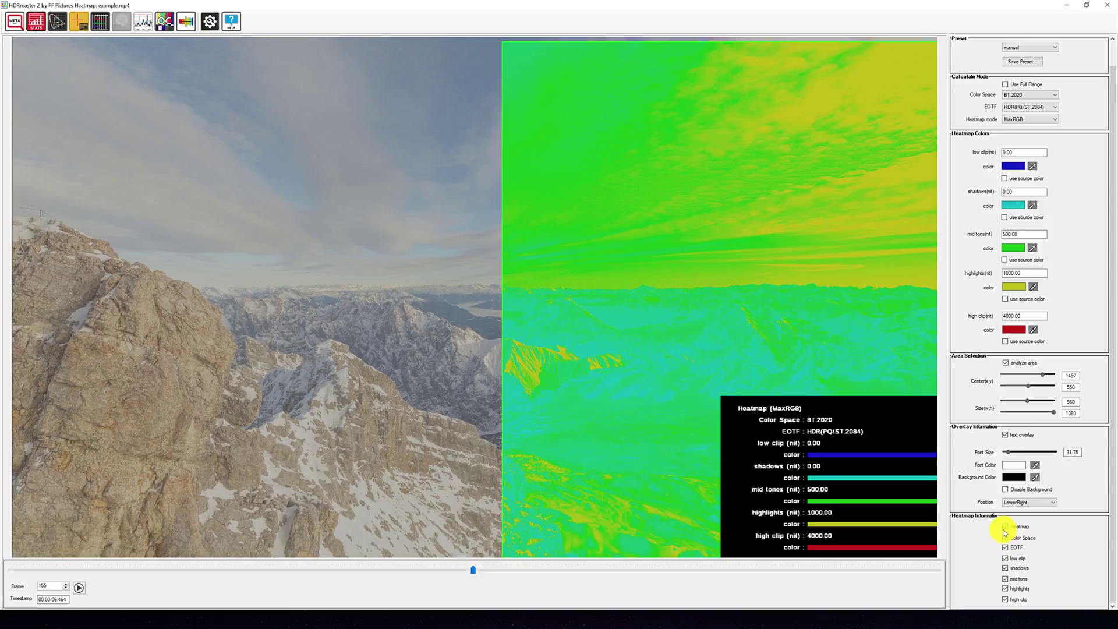
click(1006, 528)
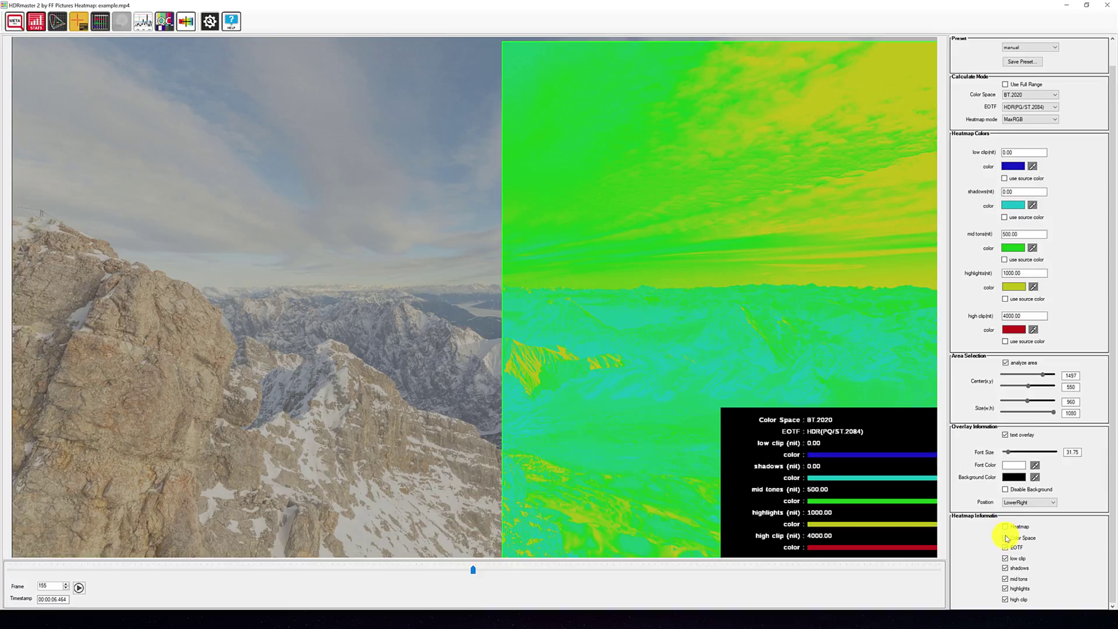
click(1006, 539)
click(1006, 549)
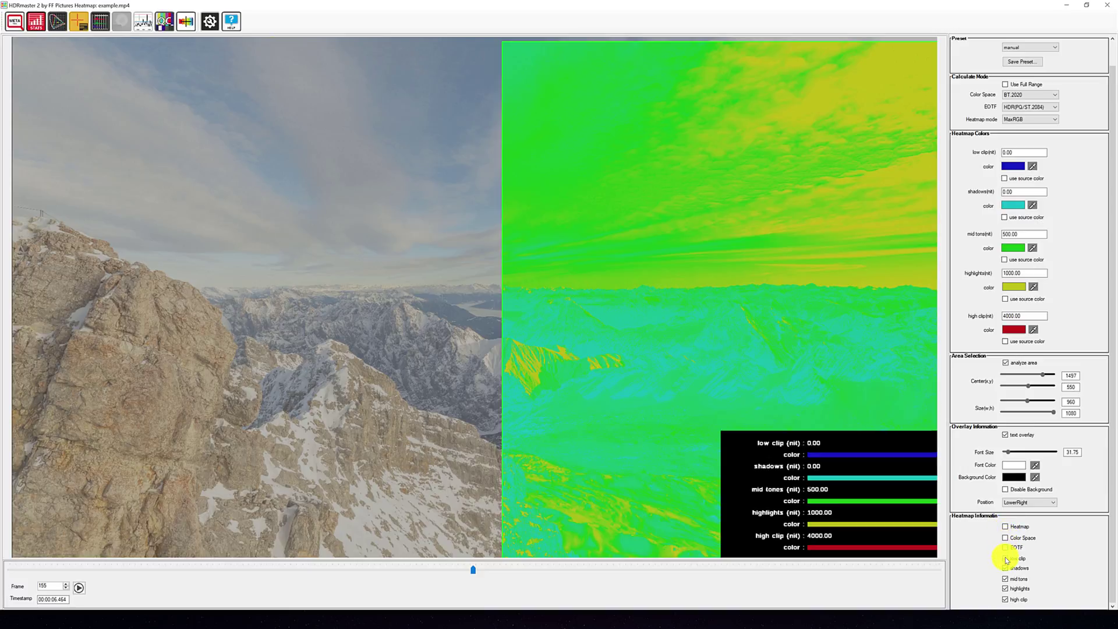
click(1005, 568)
click(1006, 579)
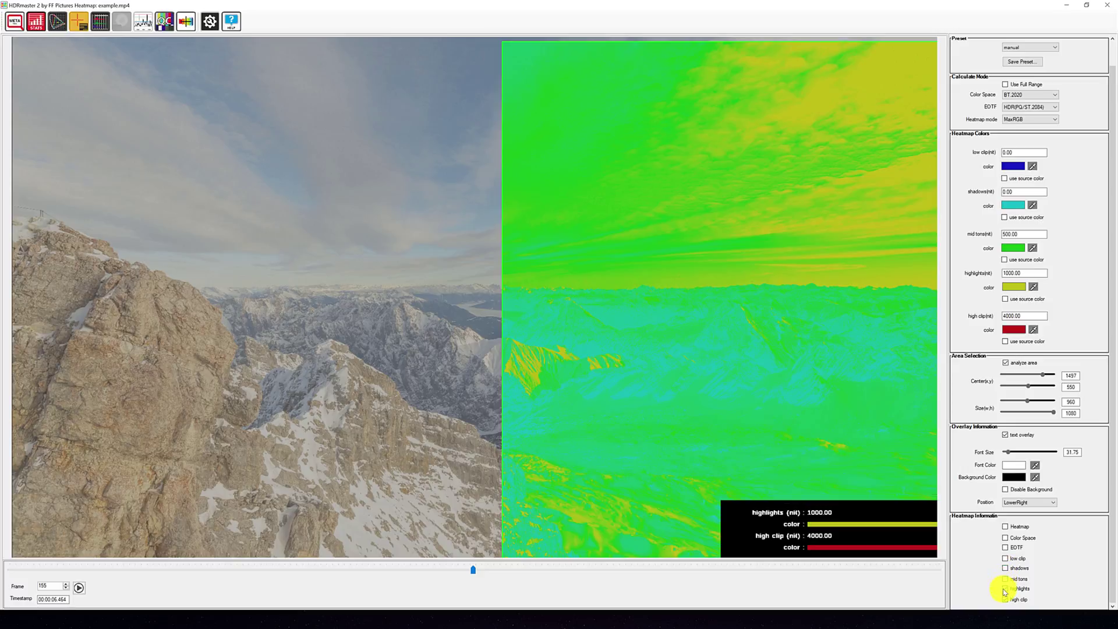
click(1005, 589)
click(1006, 600)
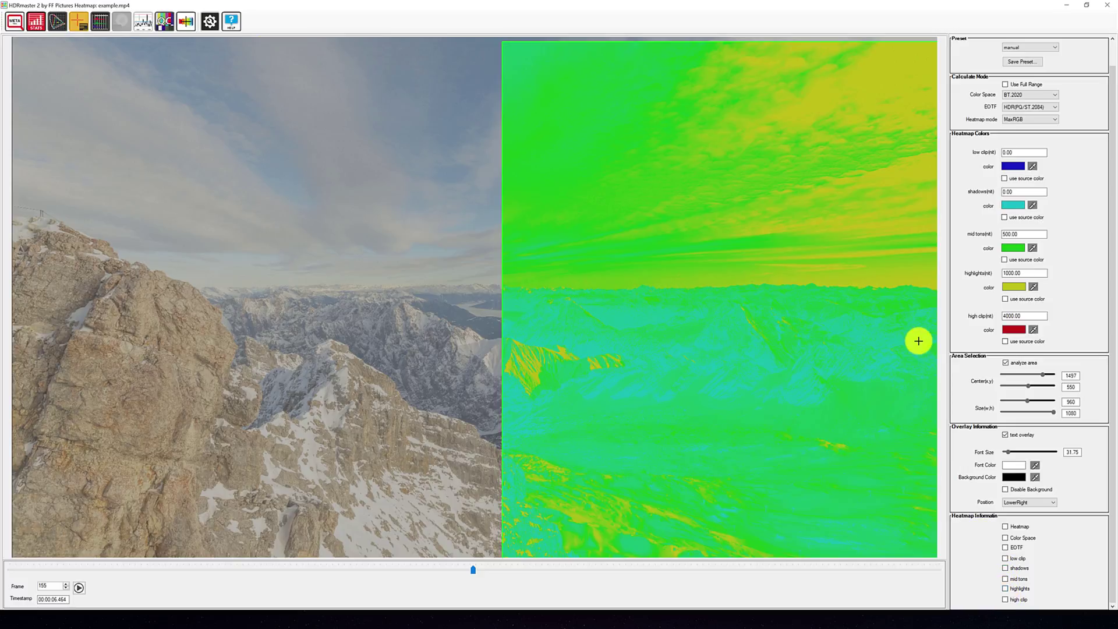
scroll(1016, 154, up, 1)
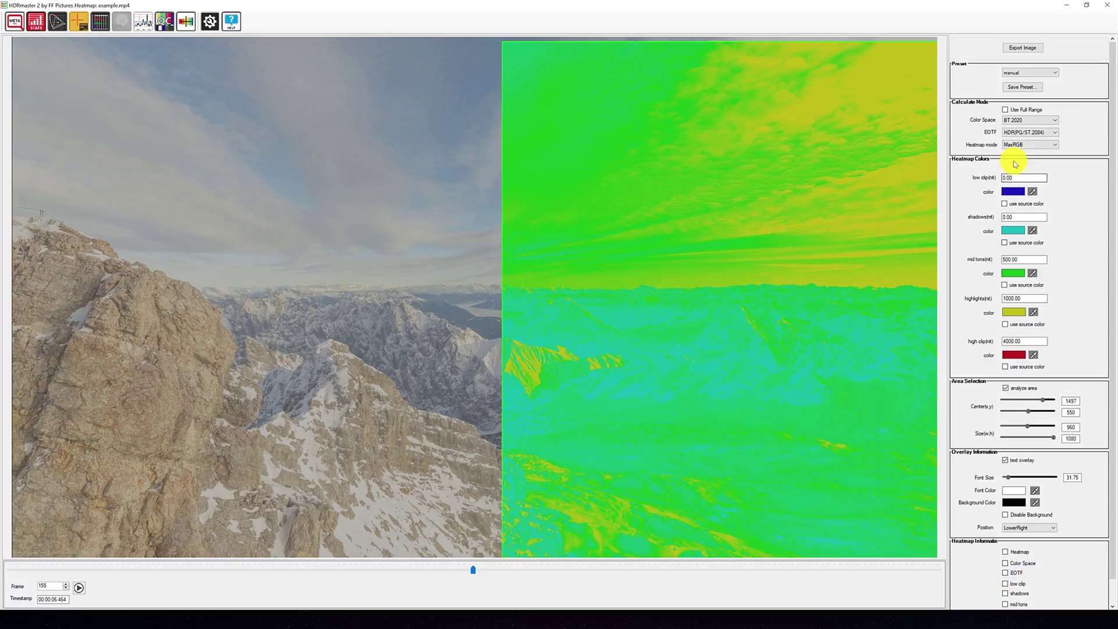